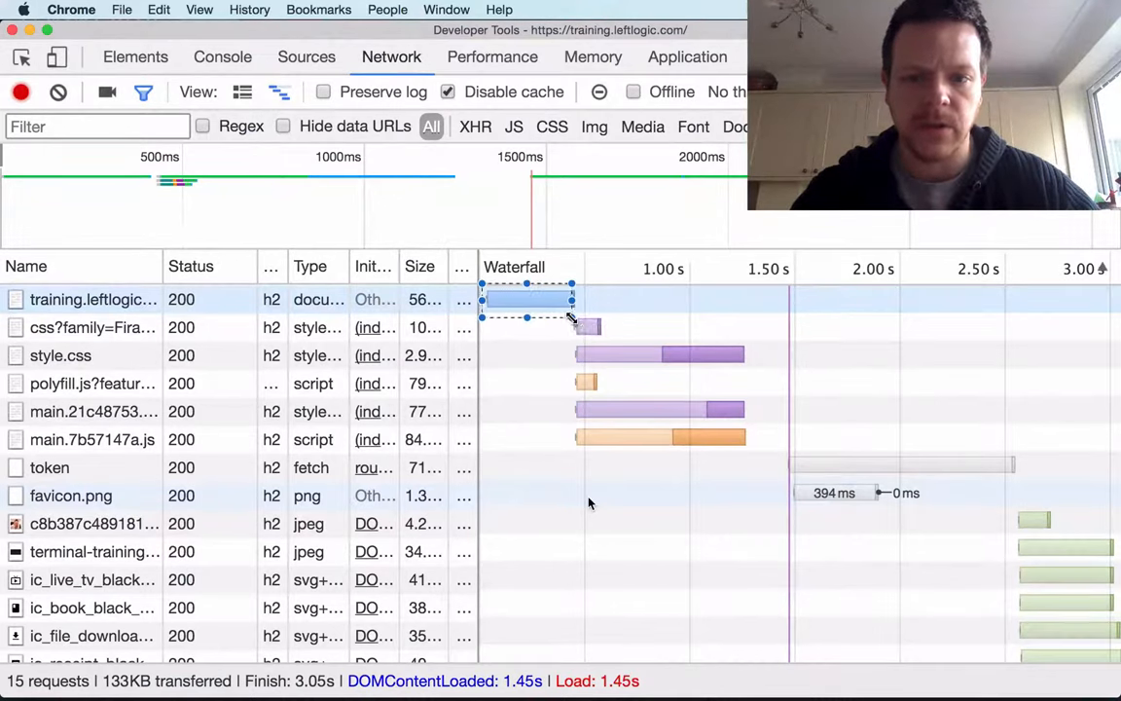
# Step: Outline the waterfall bars of the document, style.css, main script, token request and first image
pyautogui.moveTo(499, 287); pyautogui.dragTo(664, 370)
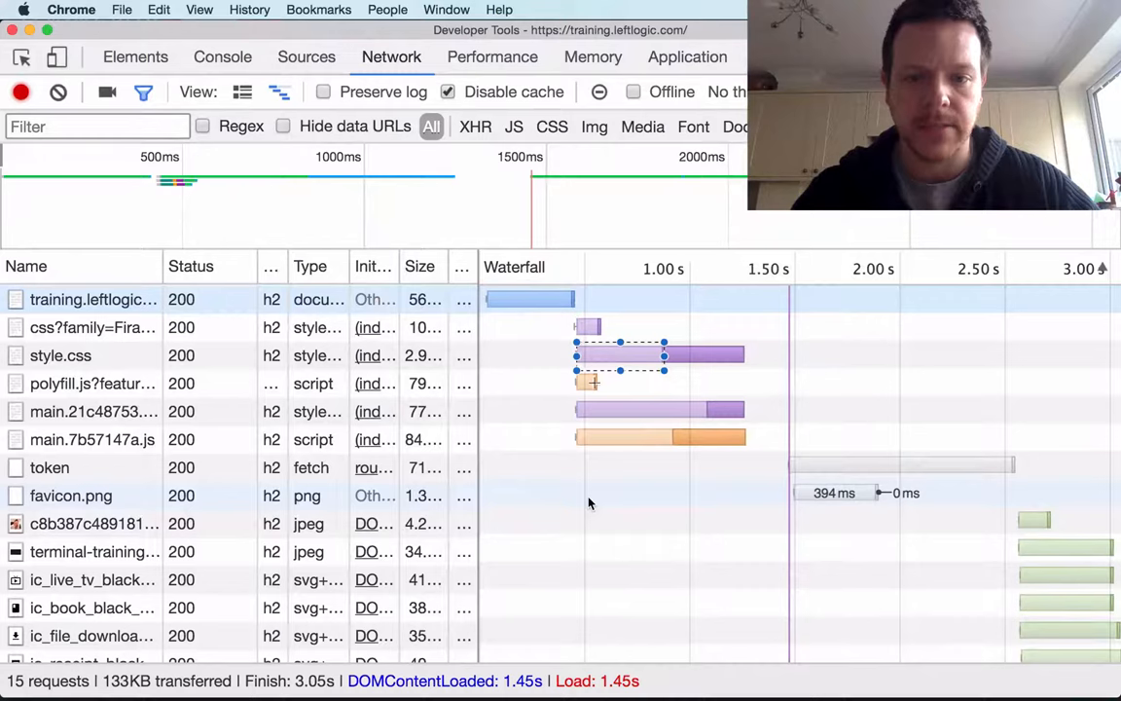
pyautogui.moveTo(574, 397); pyautogui.dragTo(663, 425)
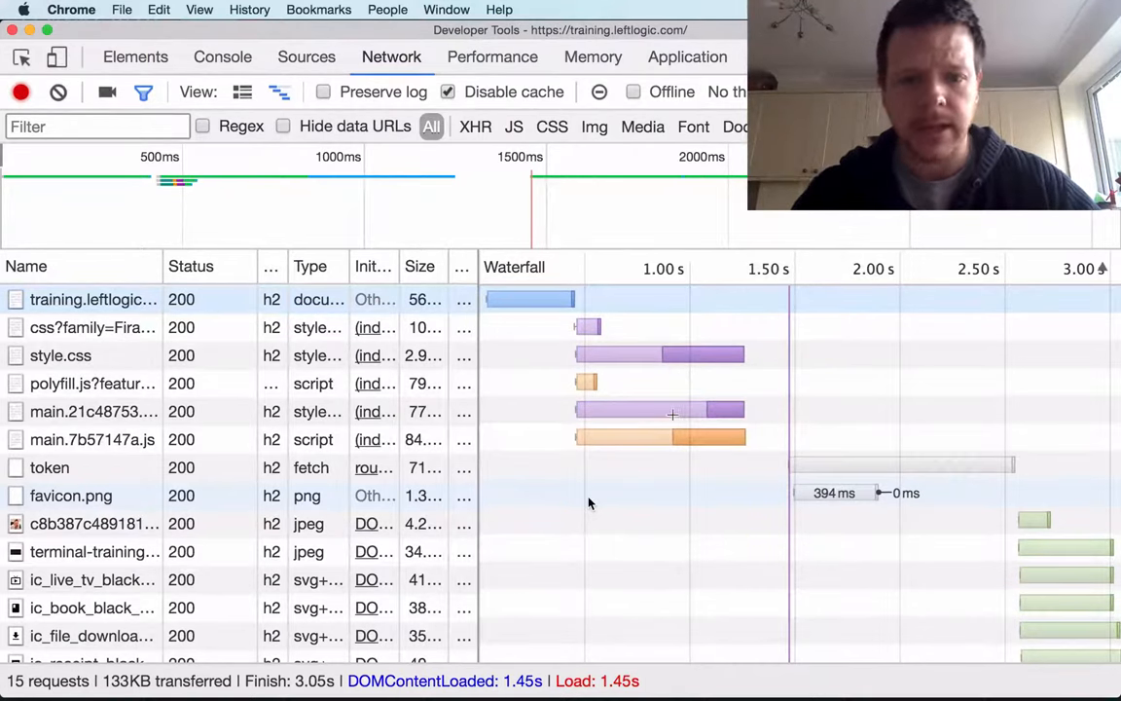
pyautogui.moveTo(672, 421); pyautogui.dragTo(756, 450)
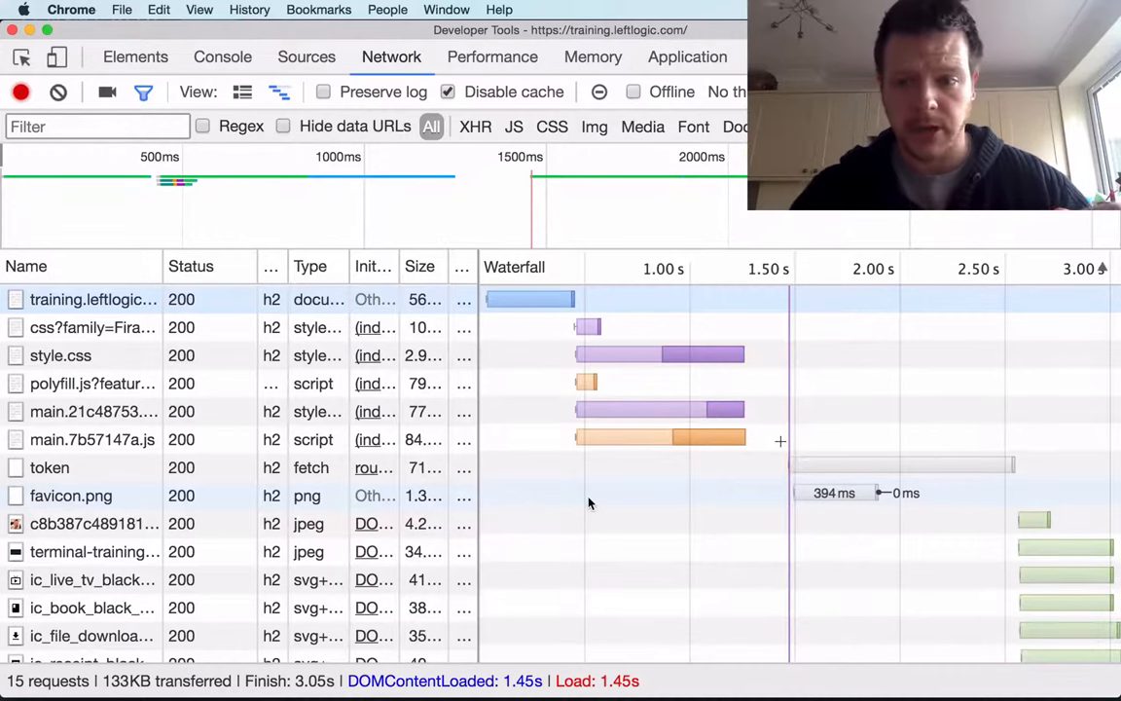
pyautogui.moveTo(782, 442); pyautogui.dragTo(1018, 480)
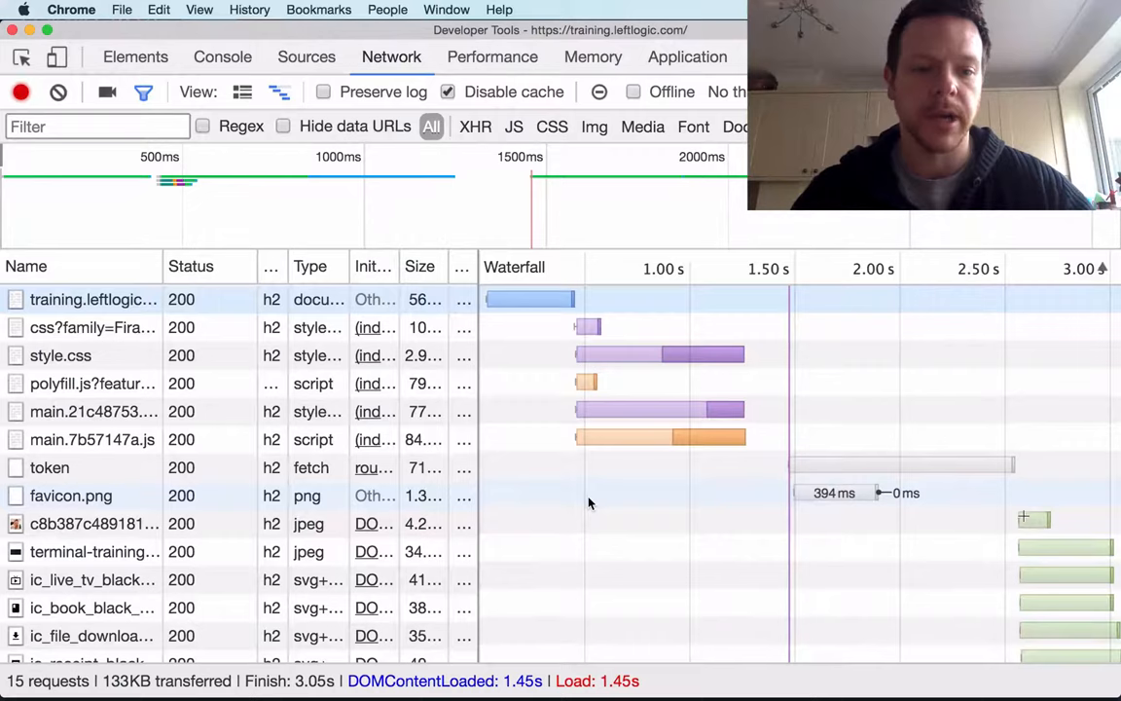
pyautogui.moveTo(1009, 501); pyautogui.dragTo(1031, 574)
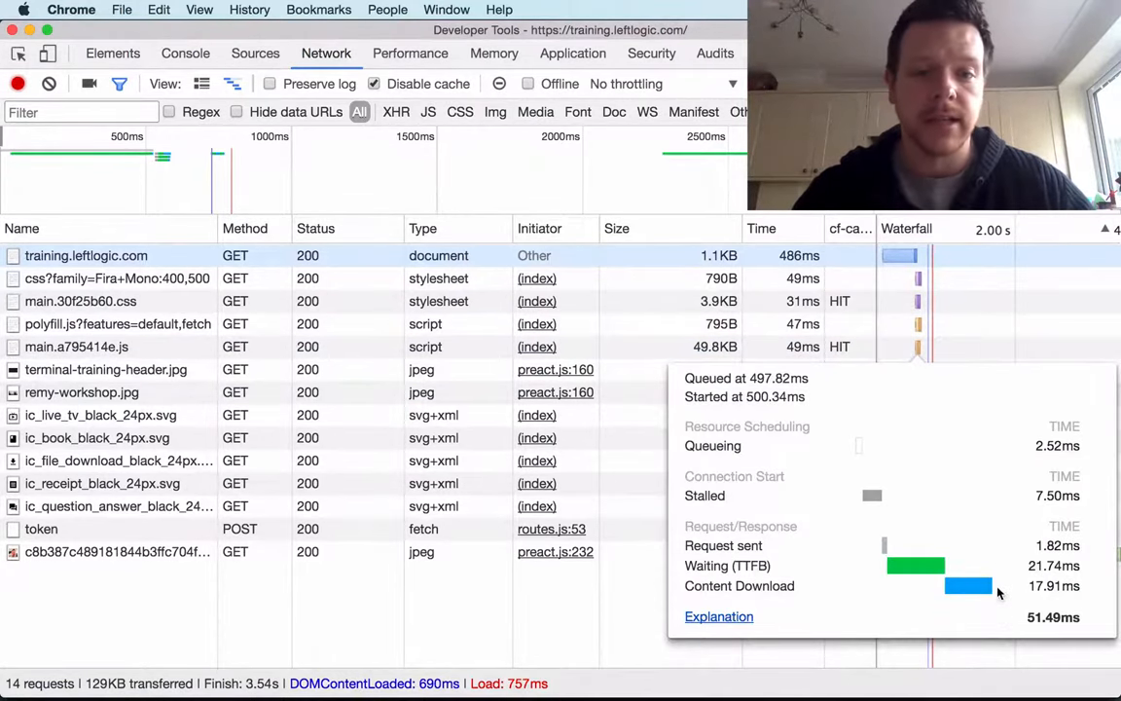
pyautogui.rightClick(845, 235)
pyautogui.moveTo(915, 482)
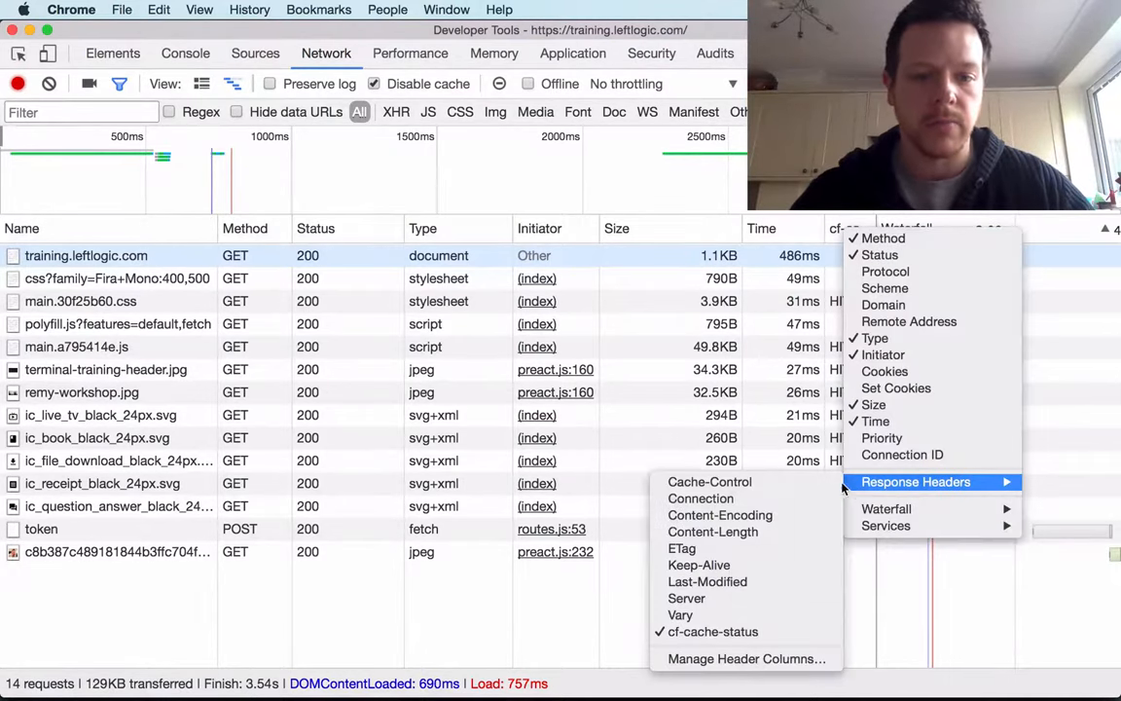
pyautogui.click(523, 623)
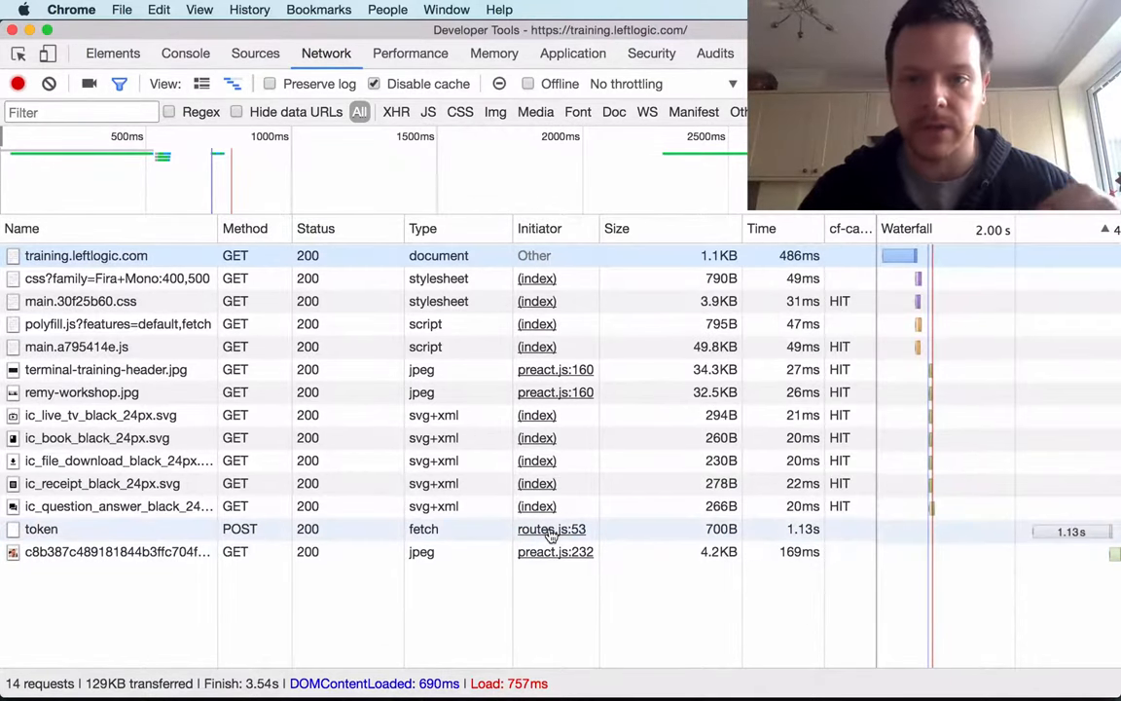
pyautogui.moveTo(550, 528)
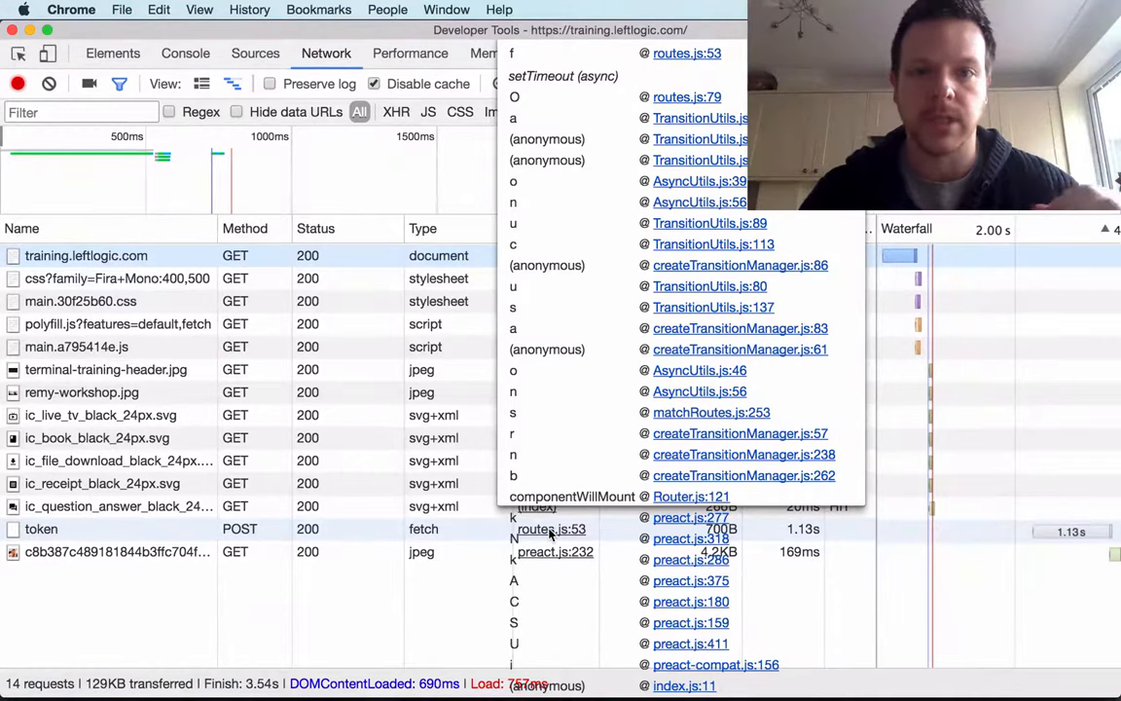
# Step: Jump to routes.js:53 in Sources and highlight redirectNonUser and every use of user
pyautogui.click(671, 54)
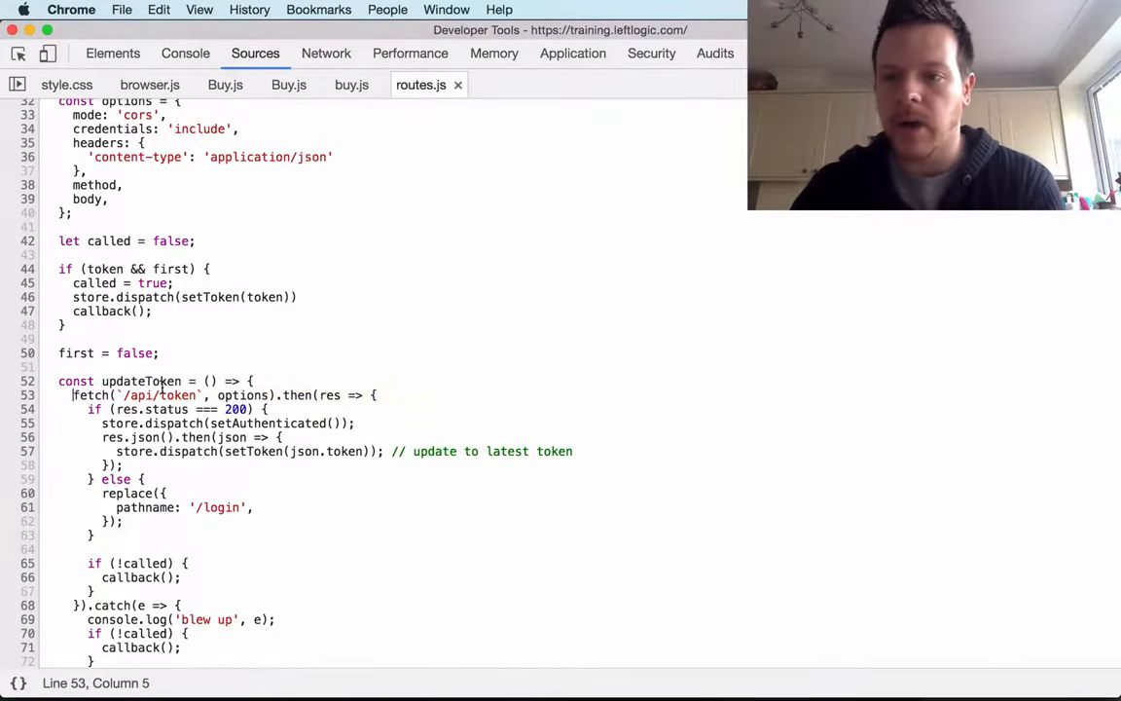
pyautogui.scroll(1, 161, 387)
pyautogui.scroll(1, 161, 387)
pyautogui.scroll(3, 160, 387)
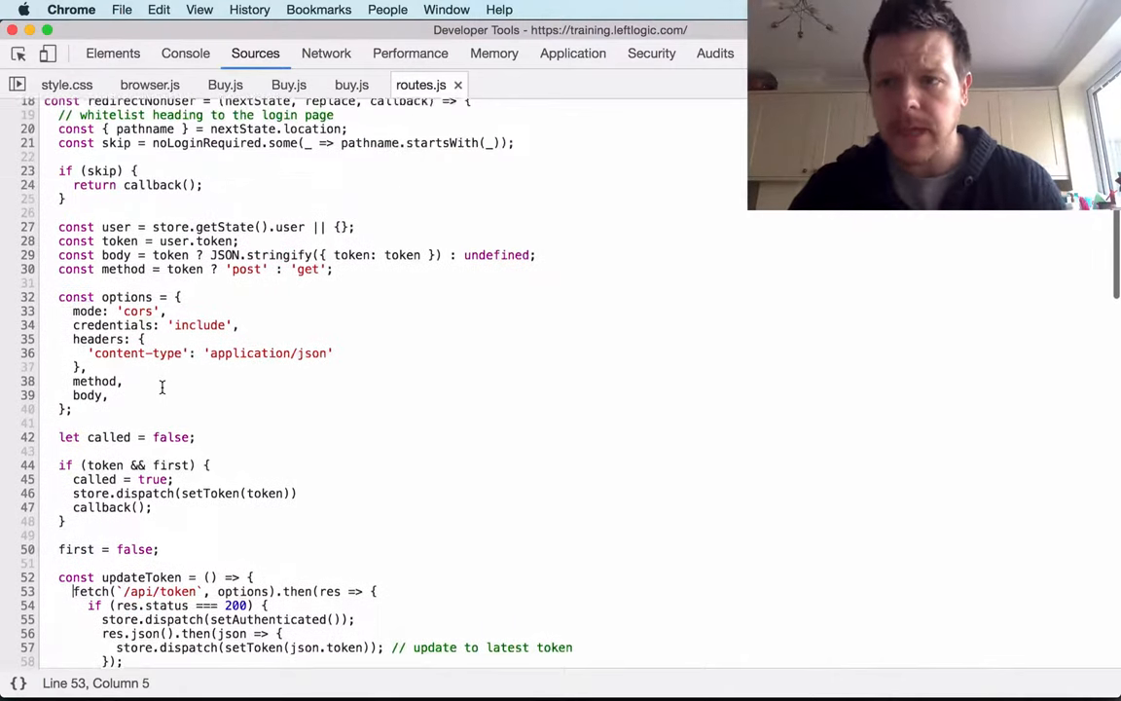
pyautogui.scroll(1, 161, 387)
pyautogui.doubleClick(133, 148)
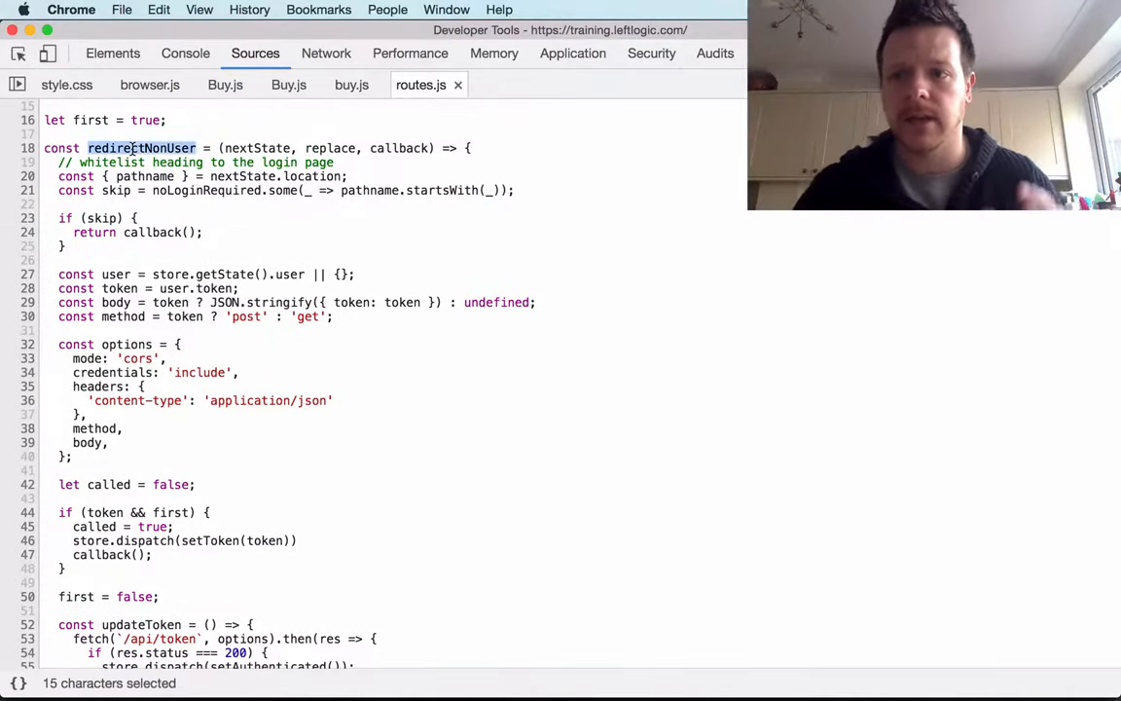
pyautogui.click(134, 148)
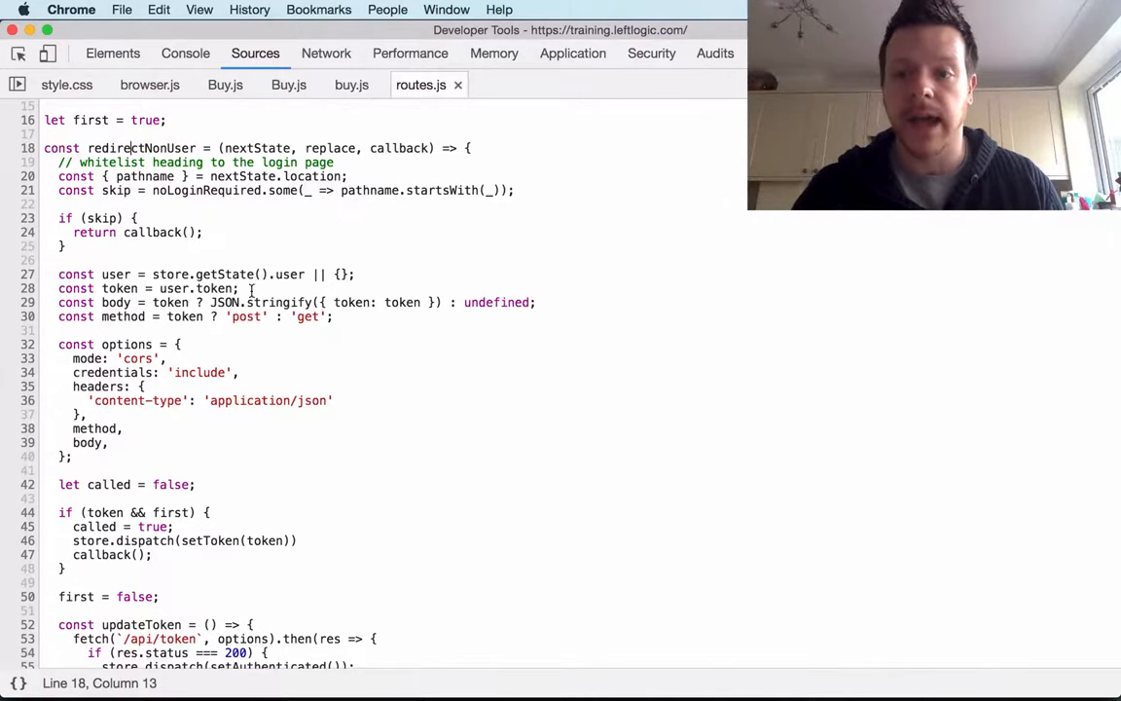
pyautogui.doubleClick(114, 276)
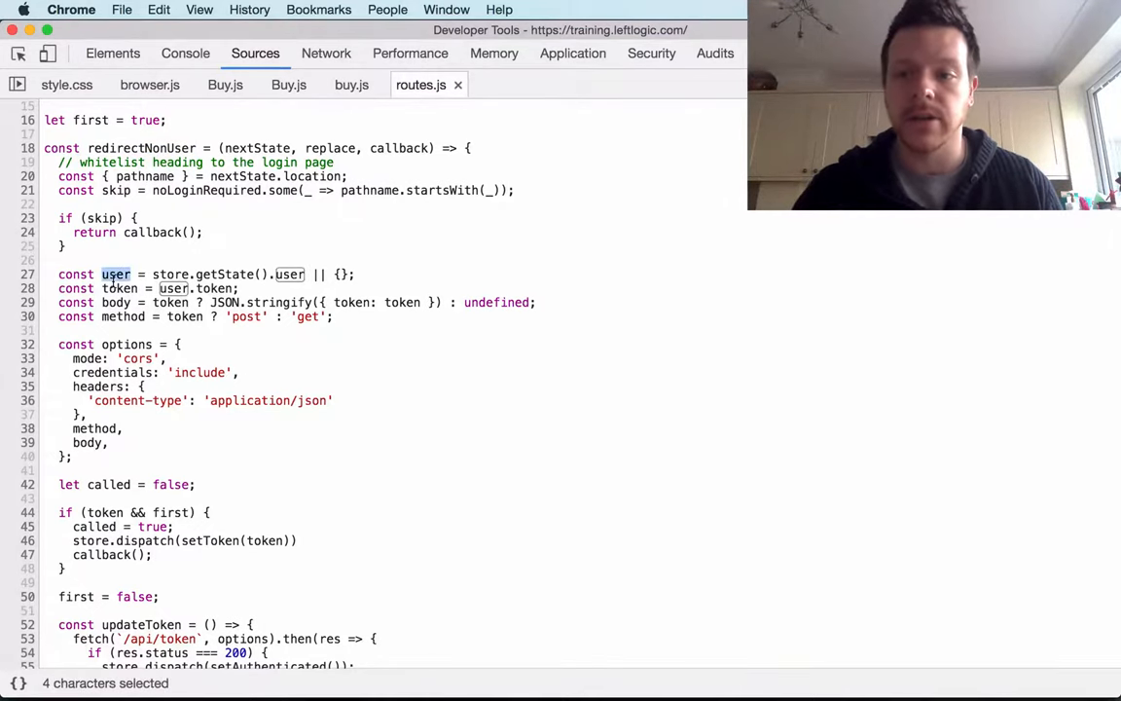
pyautogui.scroll(-1, 129, 380)
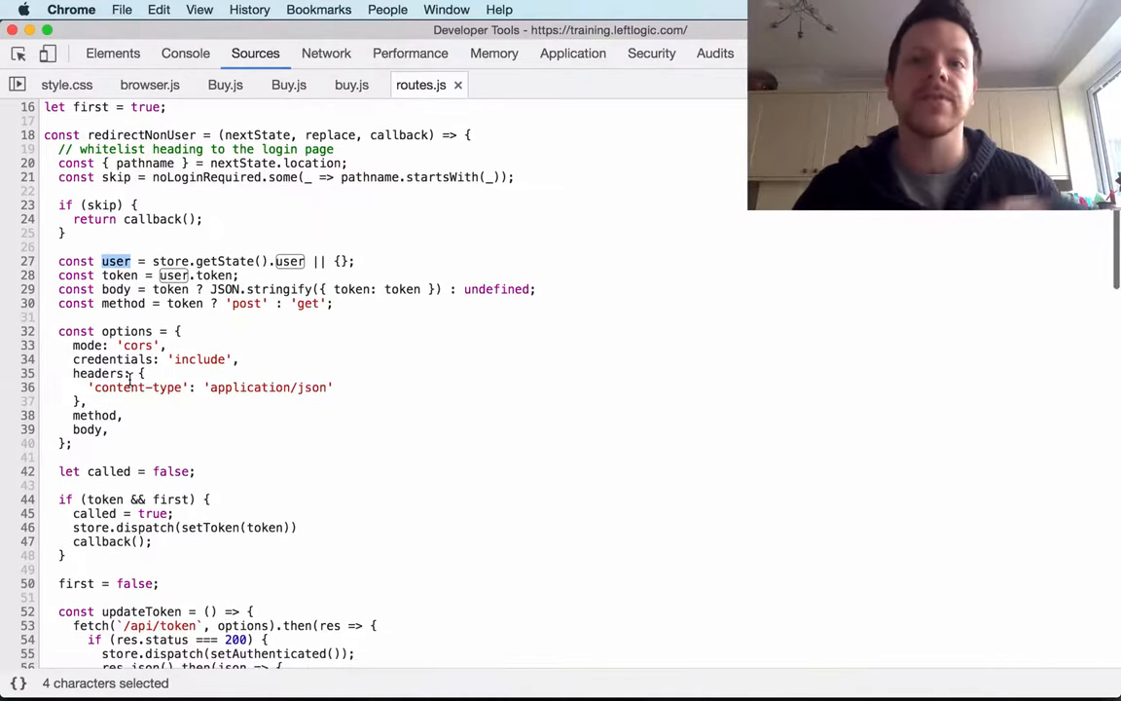
pyautogui.scroll(-2, 129, 380)
pyautogui.scroll(-2, 130, 379)
pyautogui.scroll(-3, 97, 341)
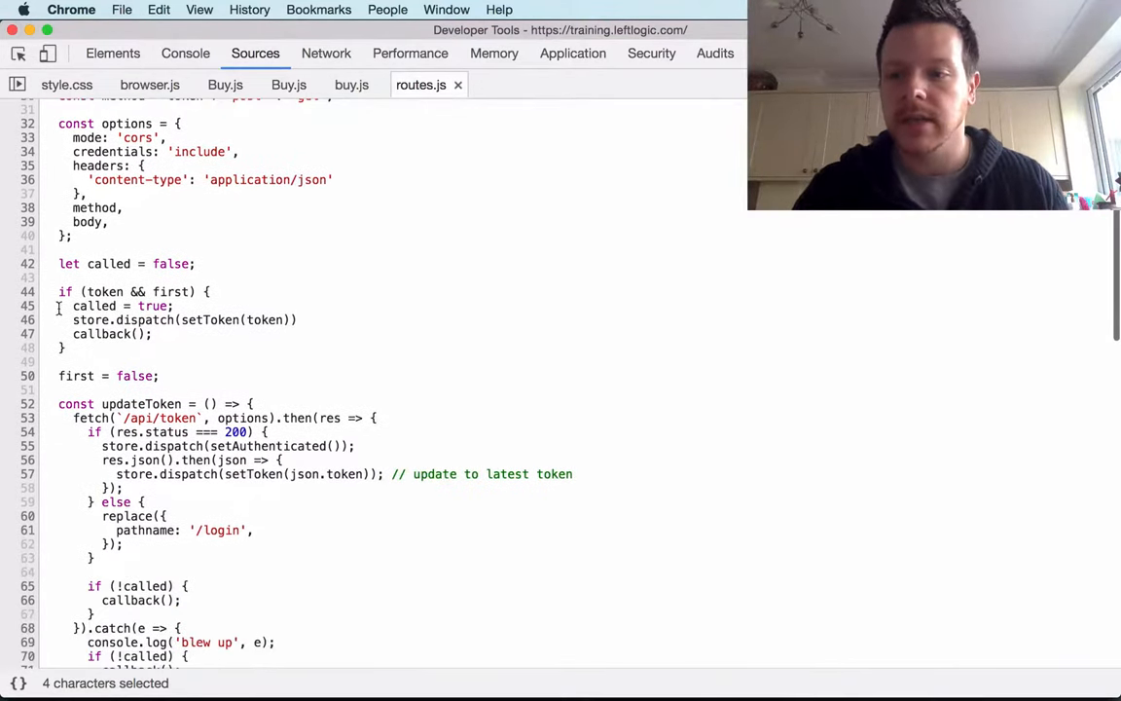
# Step: Mark the token-storing line and highlight the callback and called occurrences in updateToken
pyautogui.moveTo(79, 319); pyautogui.dragTo(324, 322)
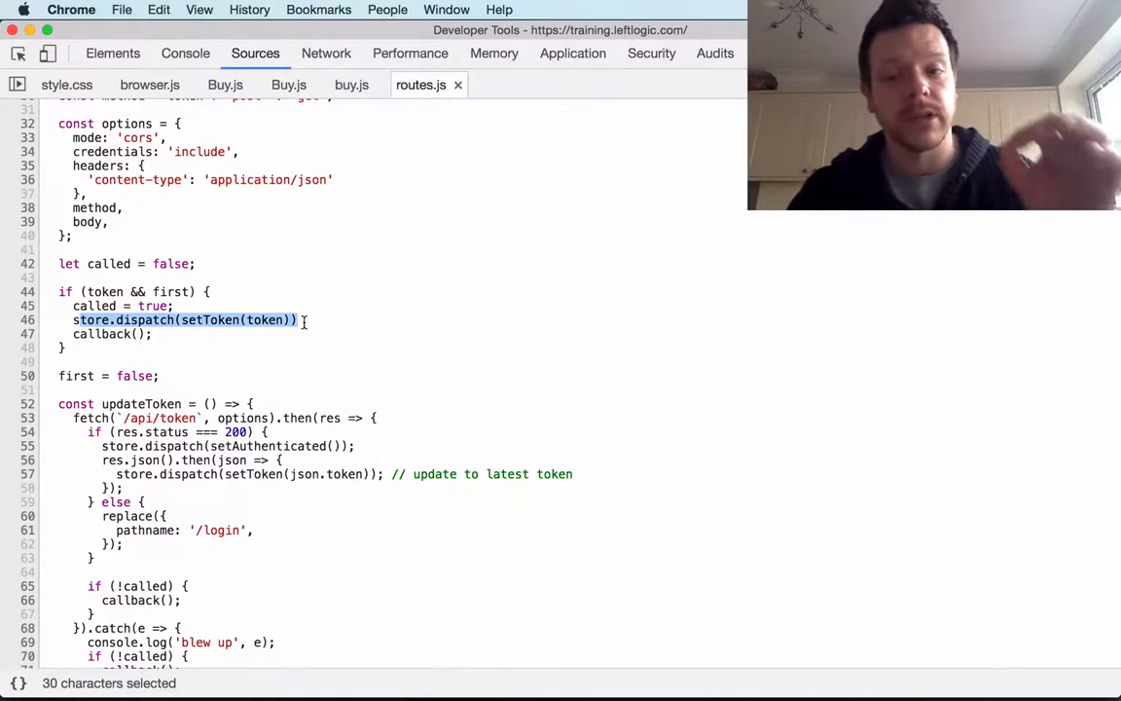
pyautogui.doubleClick(98, 334)
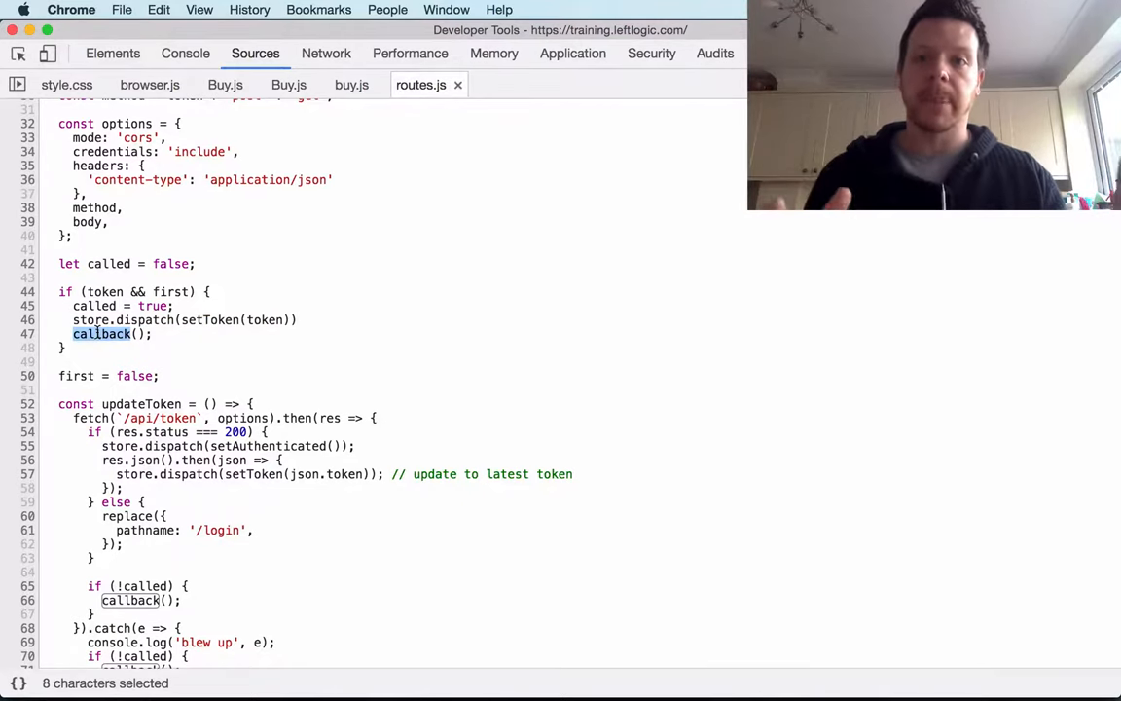
pyautogui.scroll(-2, 98, 334)
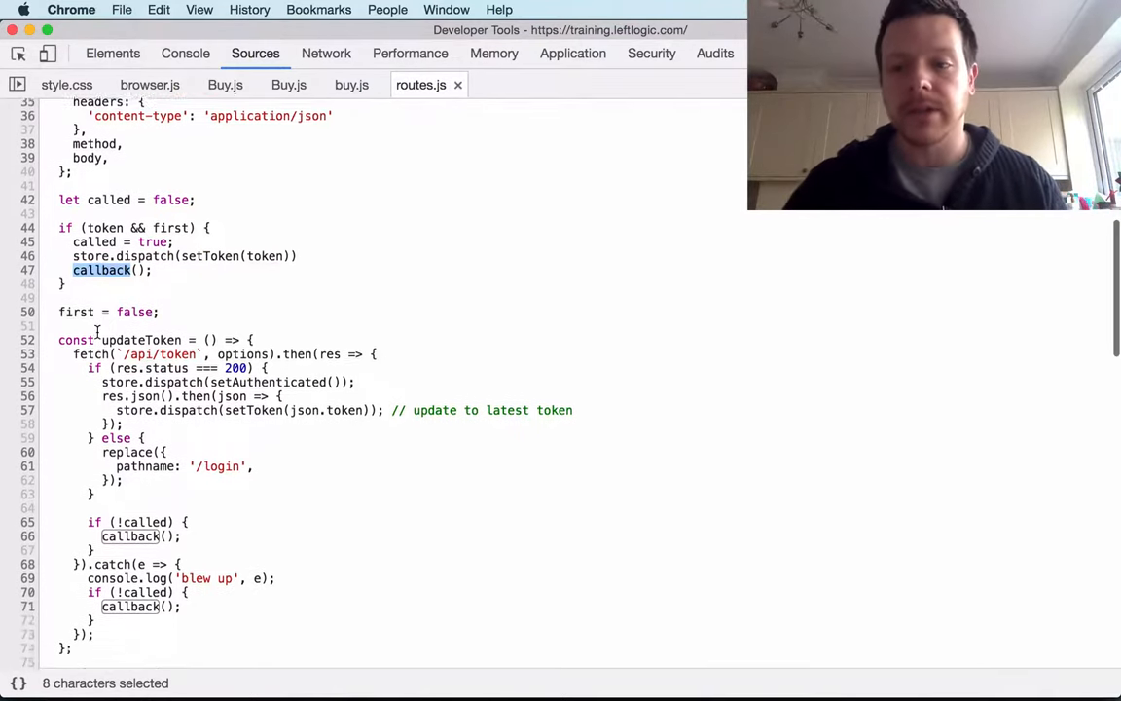
pyautogui.scroll(-2, 98, 345)
pyautogui.scroll(-3, 96, 360)
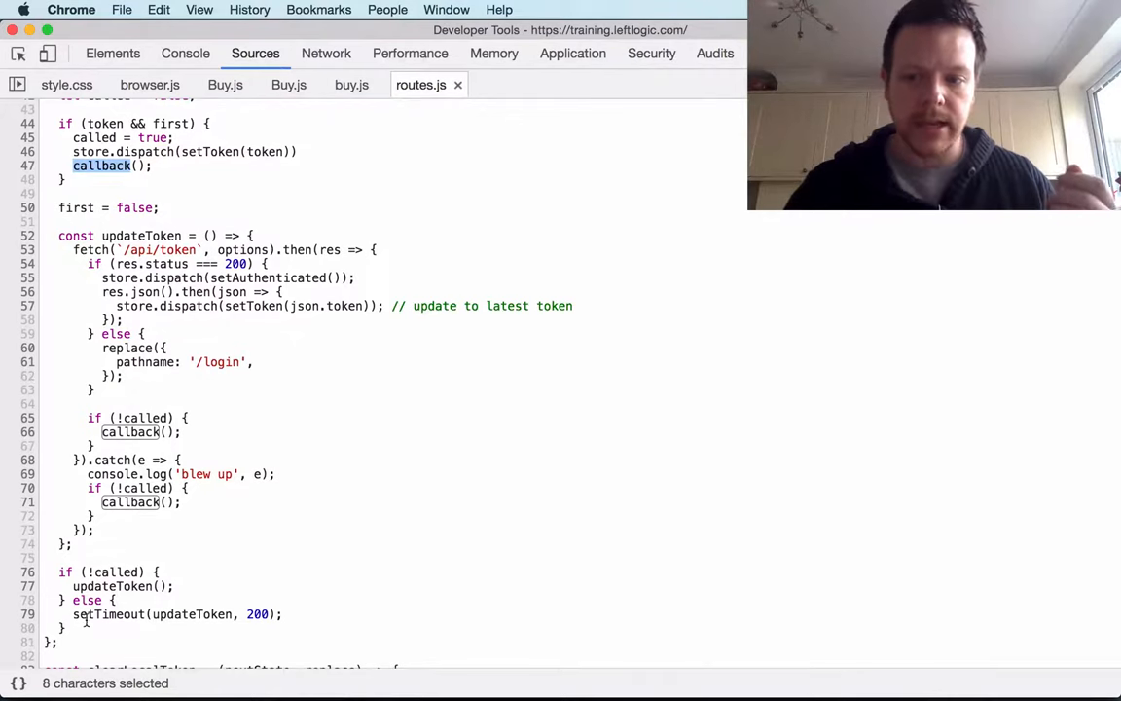
pyautogui.click(128, 573)
pyautogui.doubleClick(123, 571)
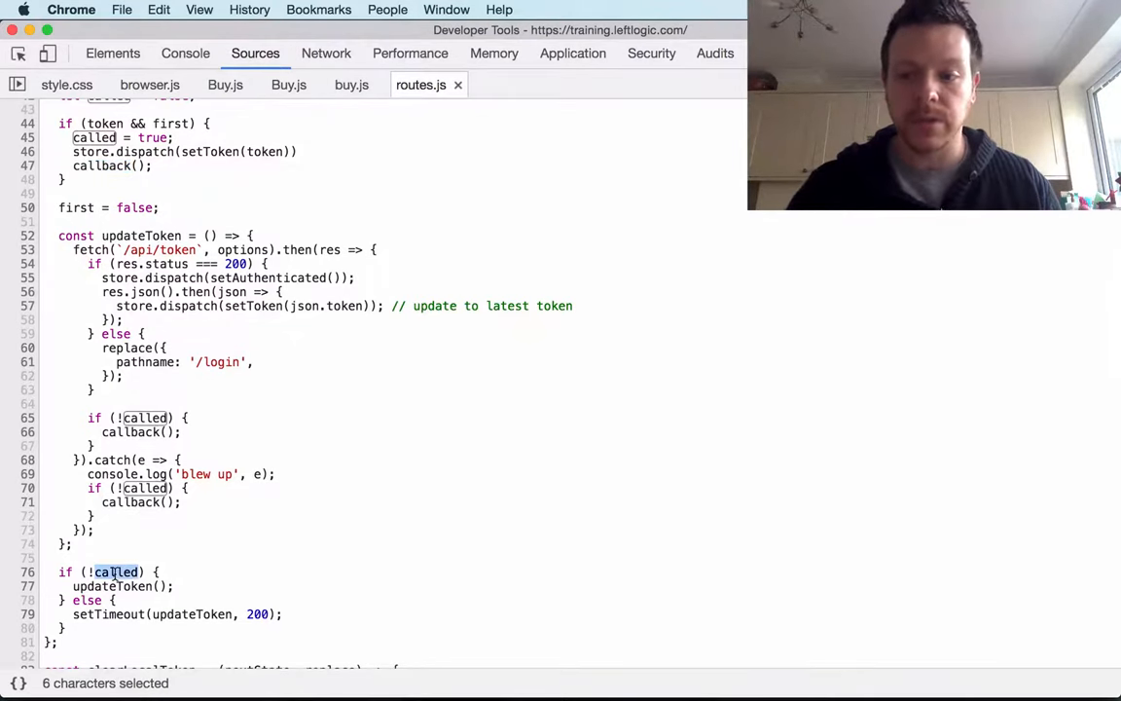
pyautogui.click(115, 572)
# Step: Mark the setTimeout(updateToken, 200) retry line, then return to the Network log
pyautogui.moveTo(73, 617); pyautogui.dragTo(317, 617)
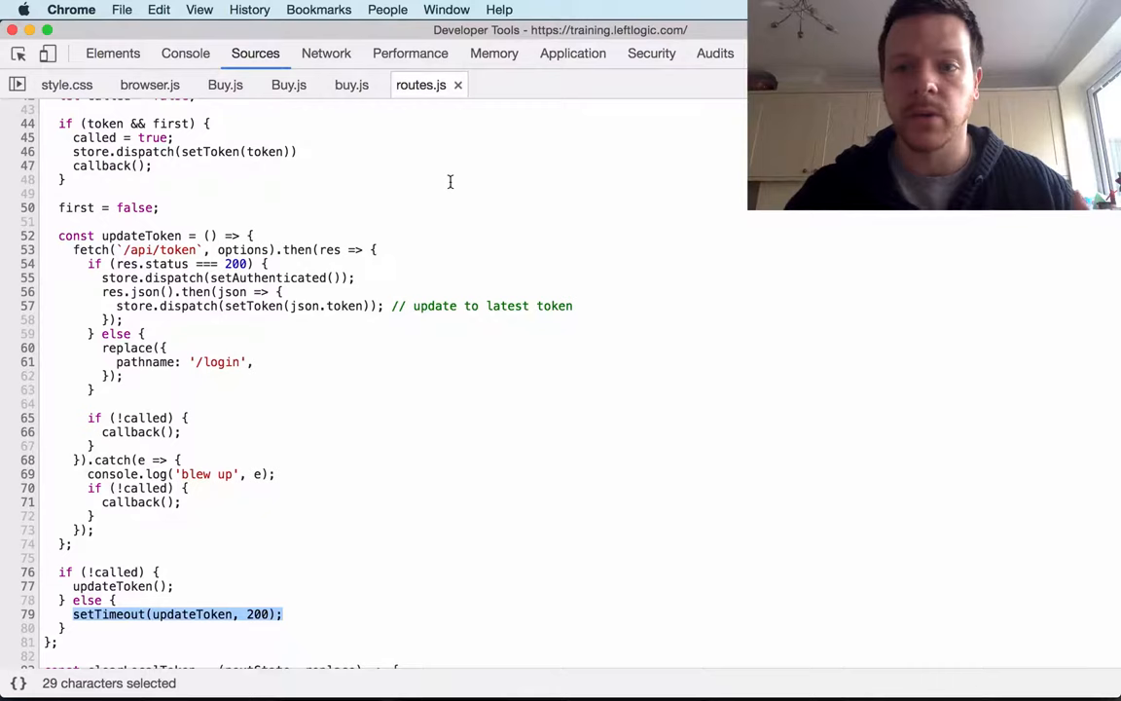
pyautogui.click(326, 53)
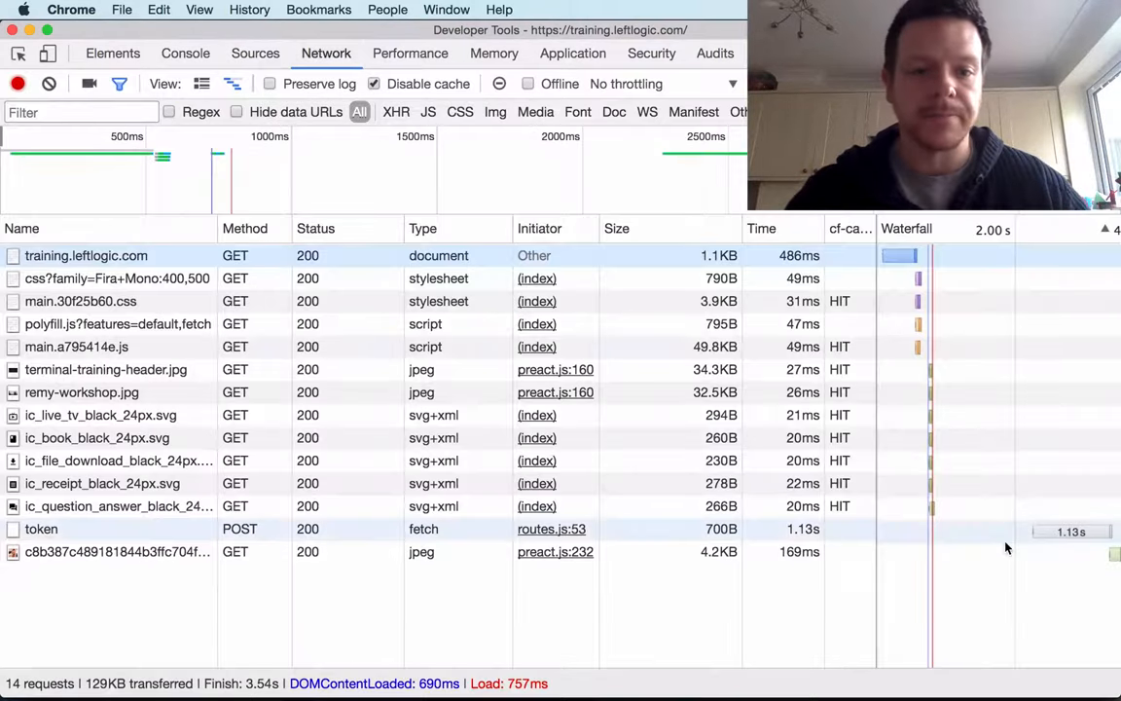
# Step: Allow the browser cache and reload the page with Cmd+R to capture a cached load
pyautogui.click(398, 86)
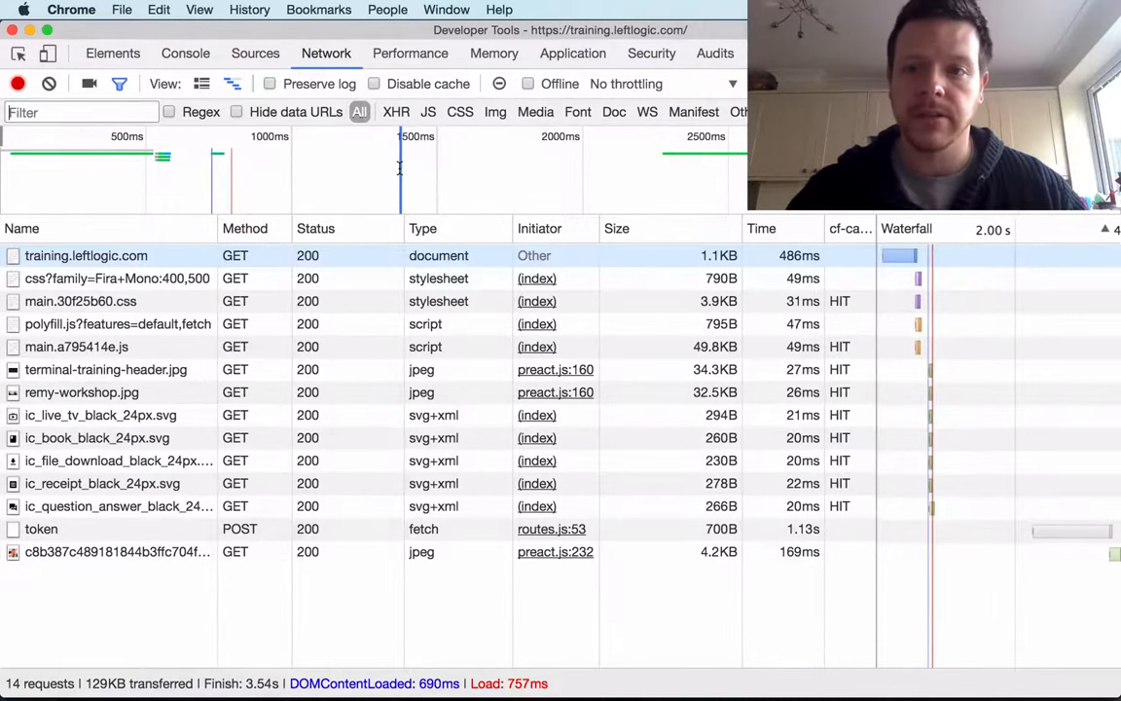
pyautogui.press('super+r')
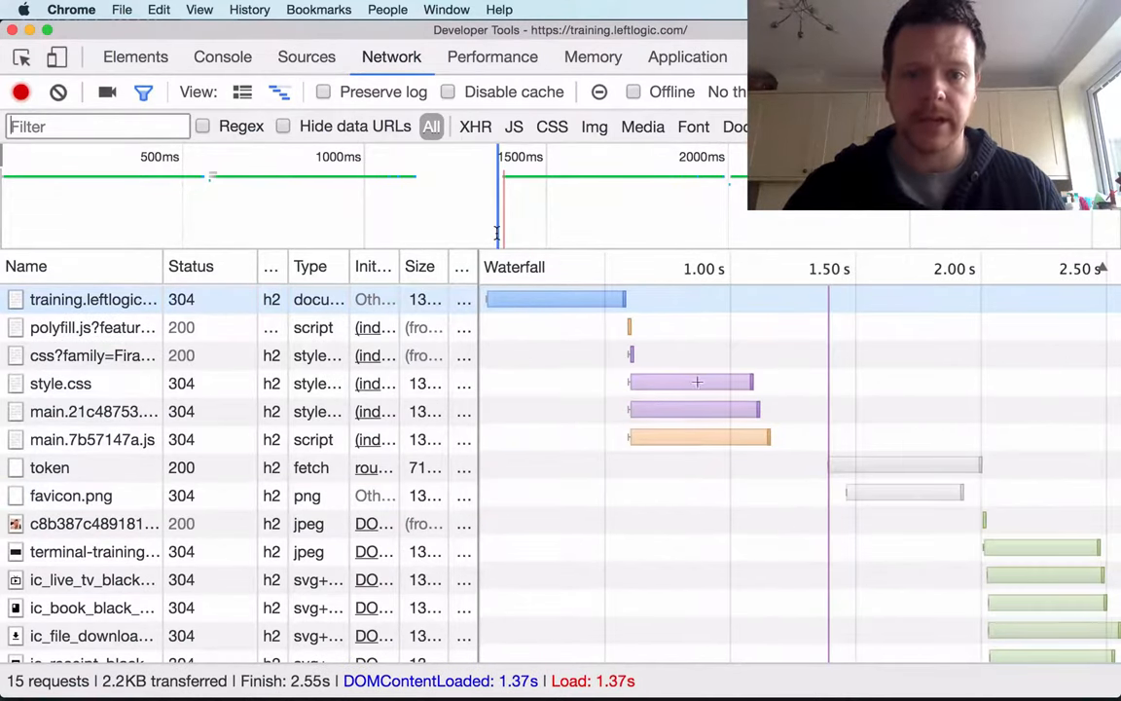
# Step: Mark the style.css and script waterfall bars and the late-loading image requests
pyautogui.moveTo(623, 364); pyautogui.dragTo(758, 392)
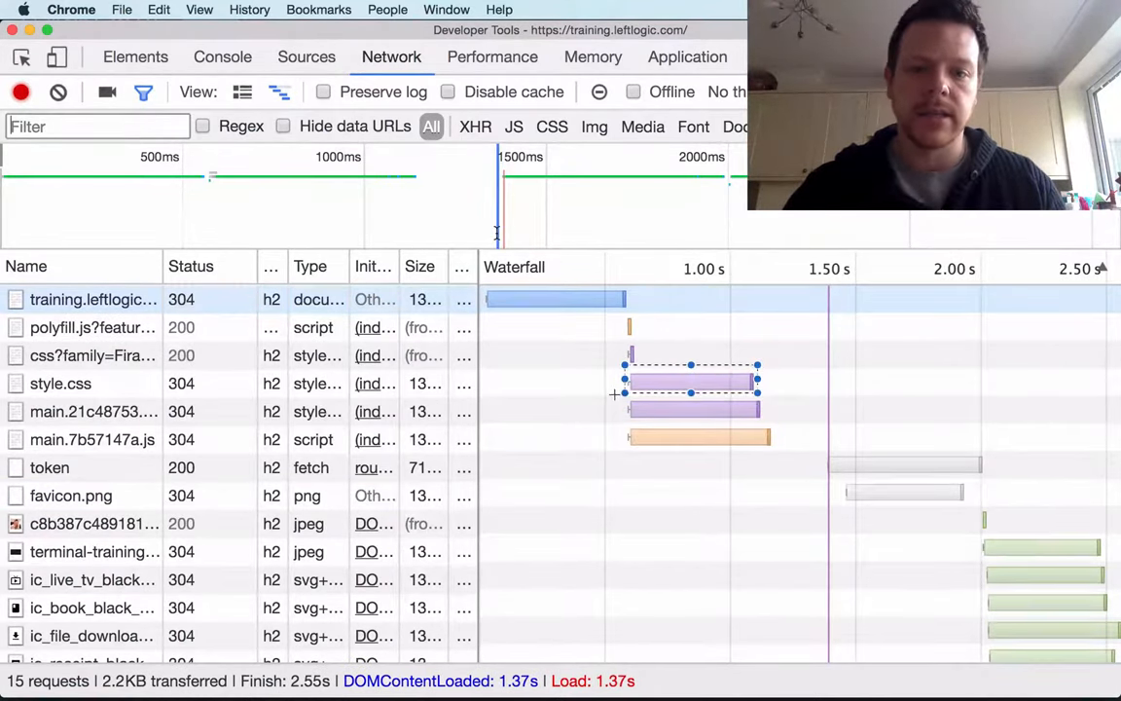
pyautogui.moveTo(628, 399); pyautogui.dragTo(621, 387)
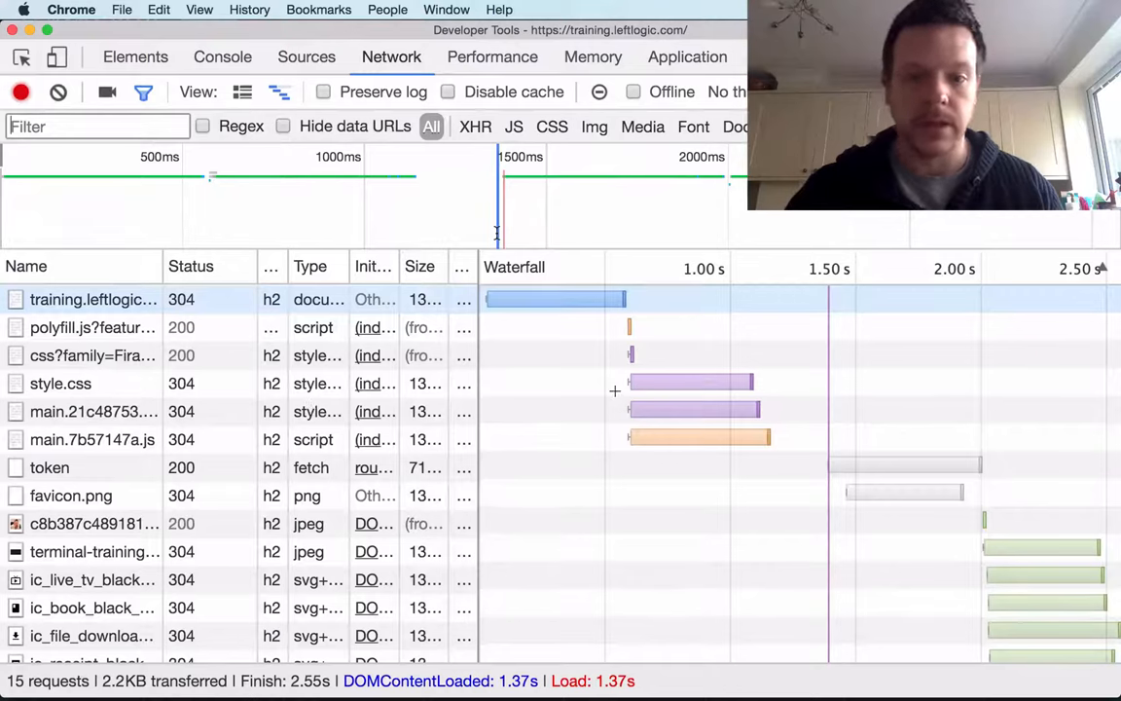
pyautogui.moveTo(614, 390); pyautogui.dragTo(794, 439)
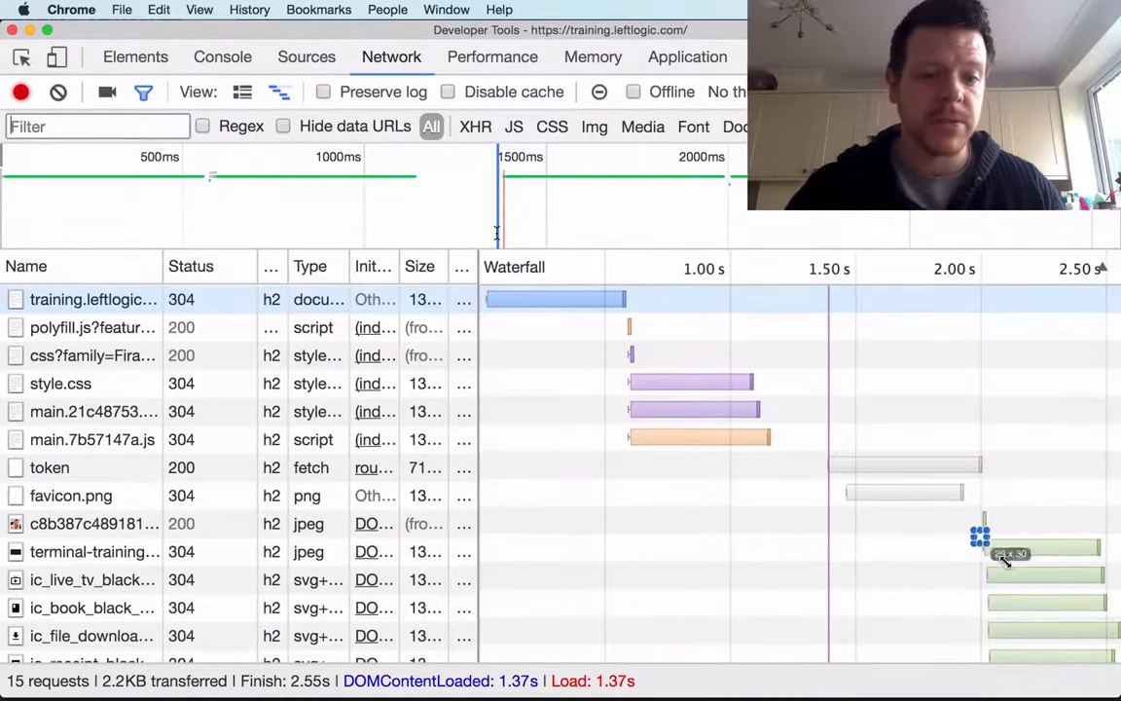
pyautogui.moveTo(974, 531); pyautogui.dragTo(1115, 655)
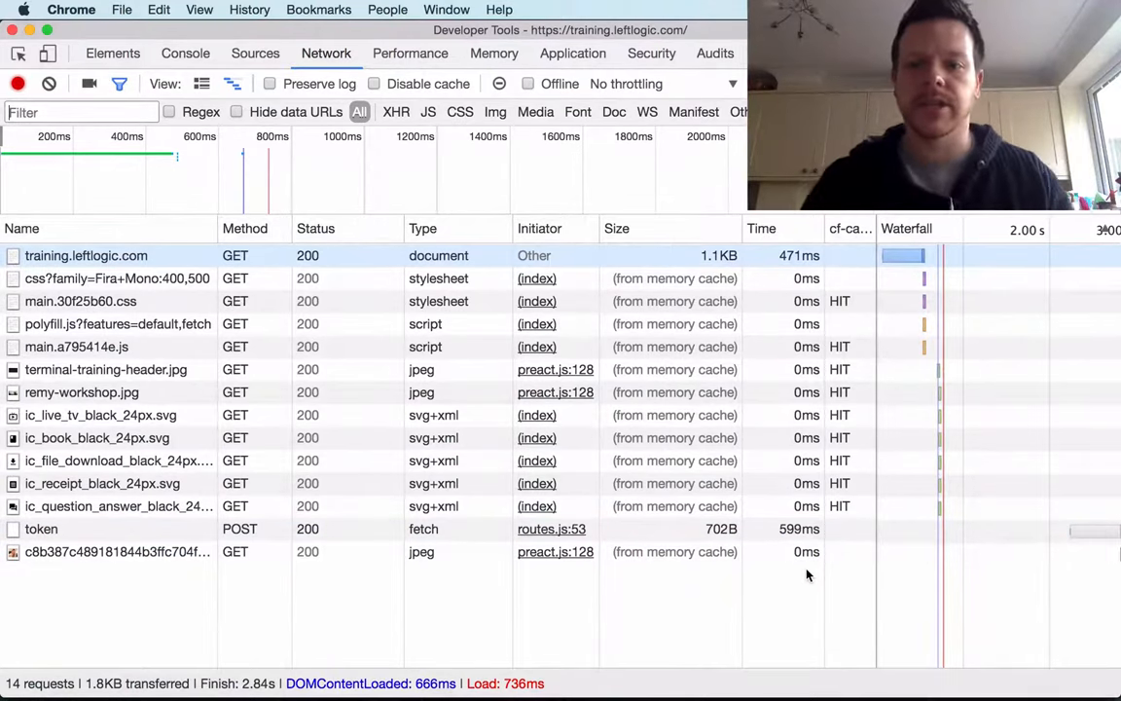
# Step: Switch the request table to large rows showing paths and second size and time values
pyautogui.click(202, 84)
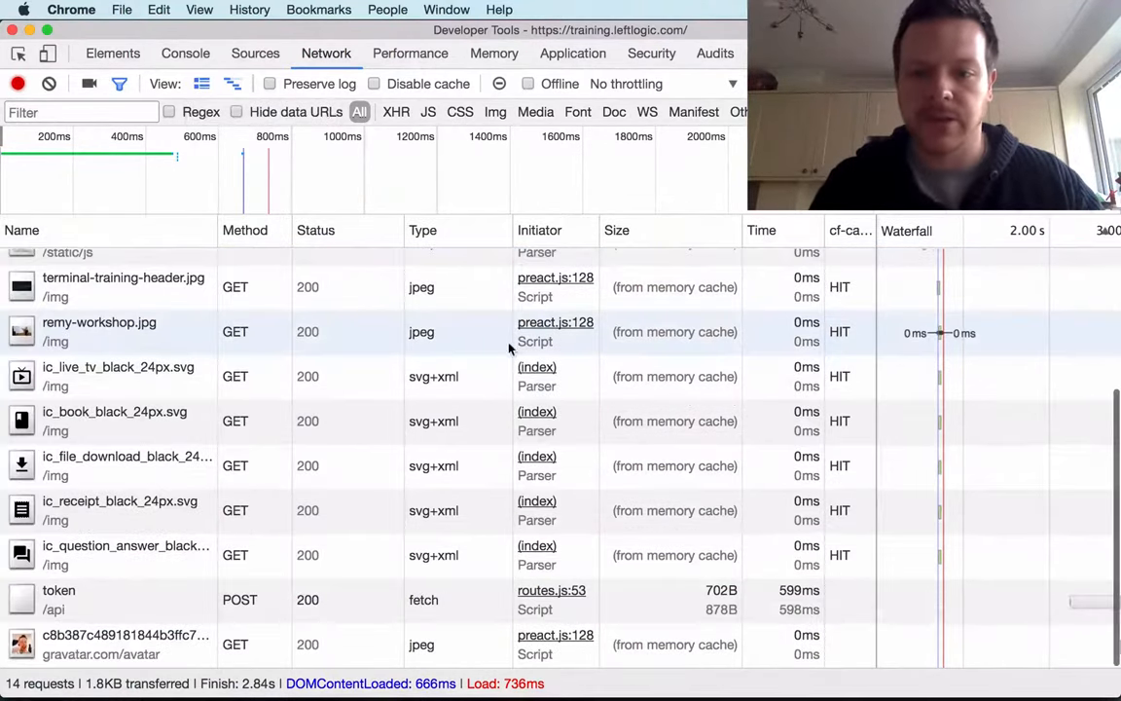
pyautogui.scroll(5, 478, 327)
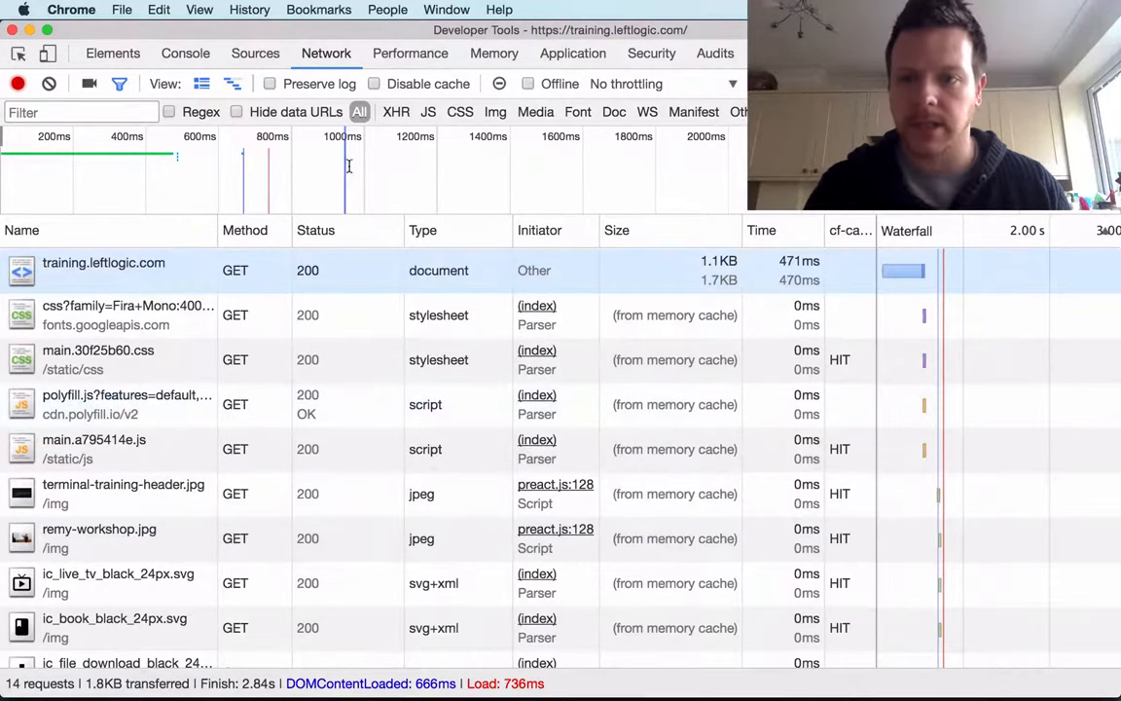
# Step: Disable the browser cache and reload the page with Cmd+R for an uncached load
pyautogui.click(416, 88)
pyautogui.press('super+r')
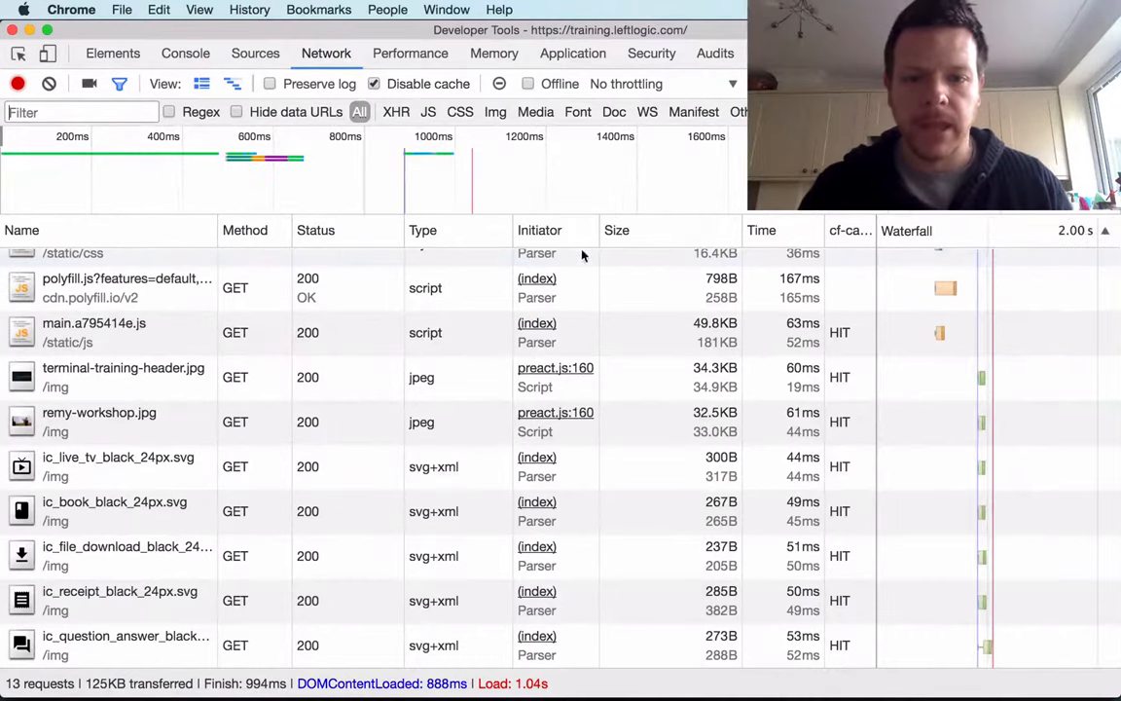
pyautogui.scroll(3, 618, 263)
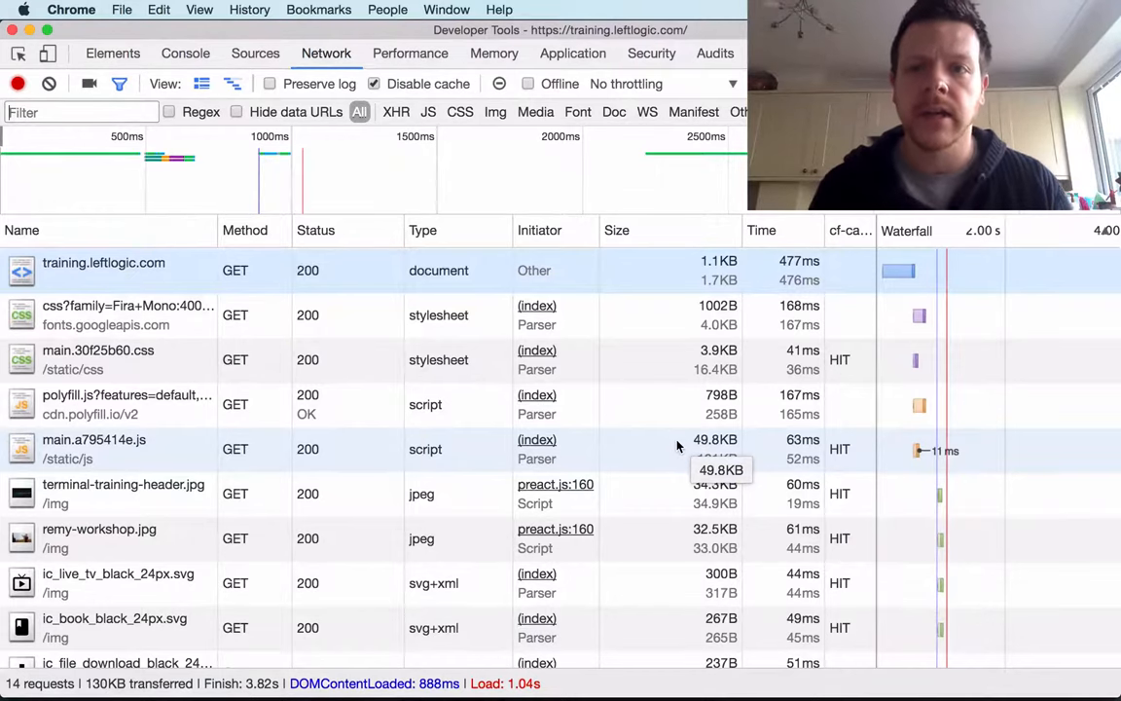
# Step: Switch from the Network log to the Performance panel
pyautogui.click(410, 53)
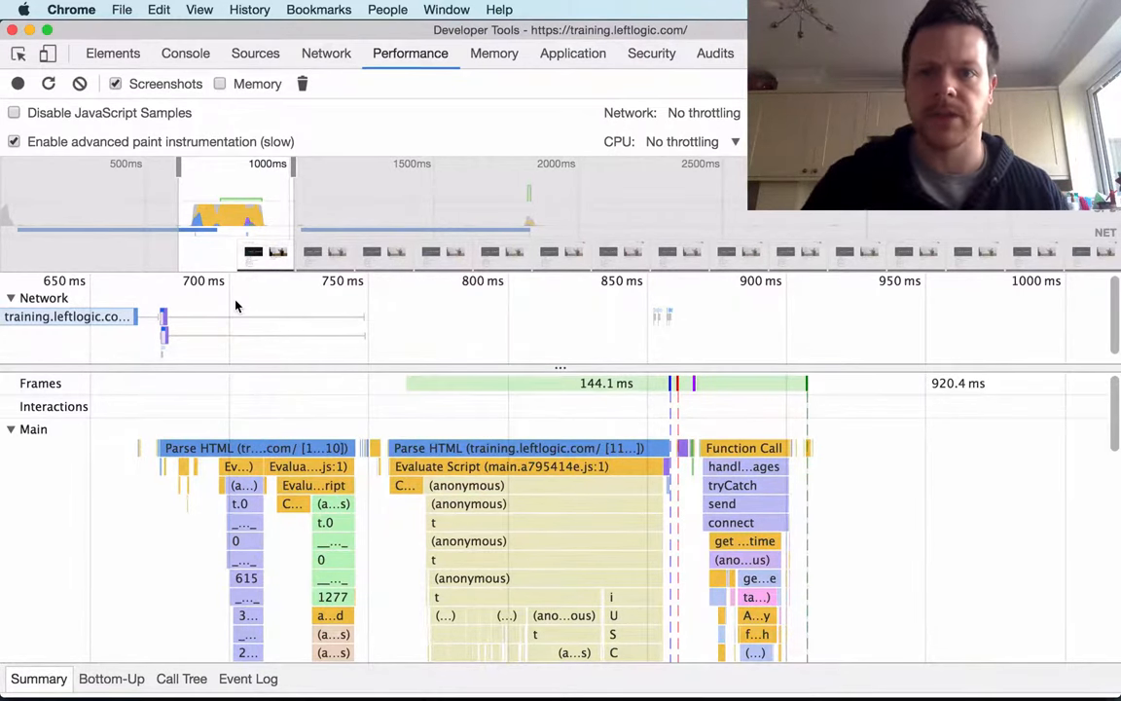
# Step: Start a reload profile with Cmd+Shift+E and stop it so the recording loads
pyautogui.press('super+e')
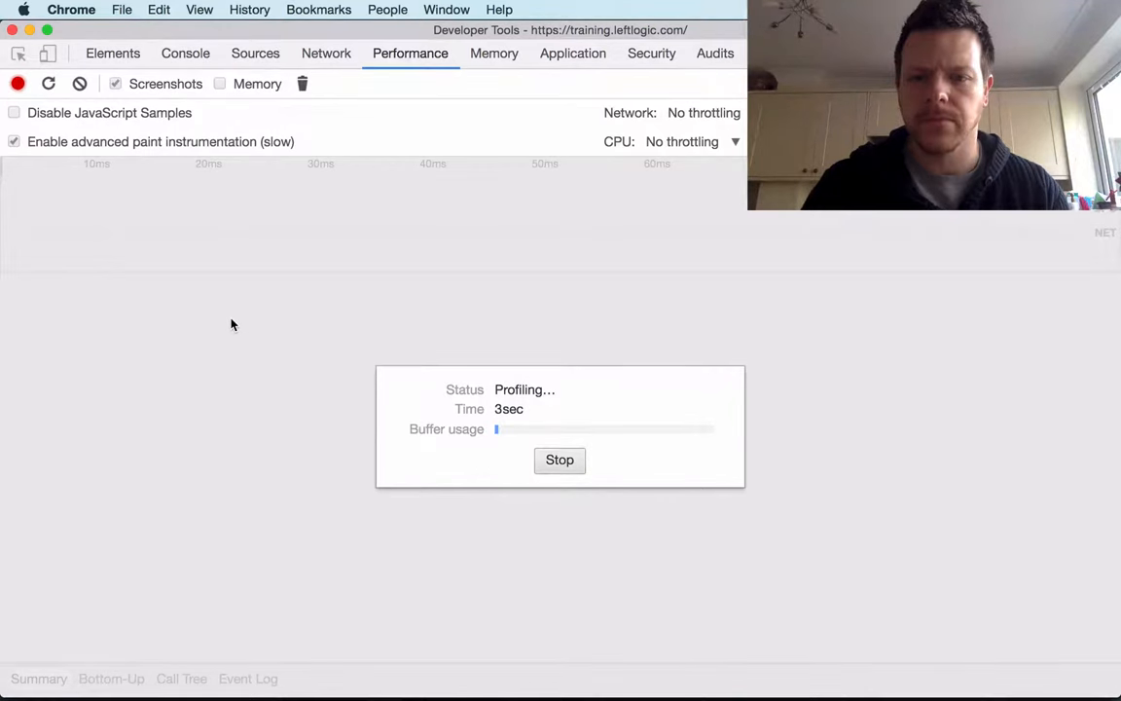
pyautogui.press('super+e')
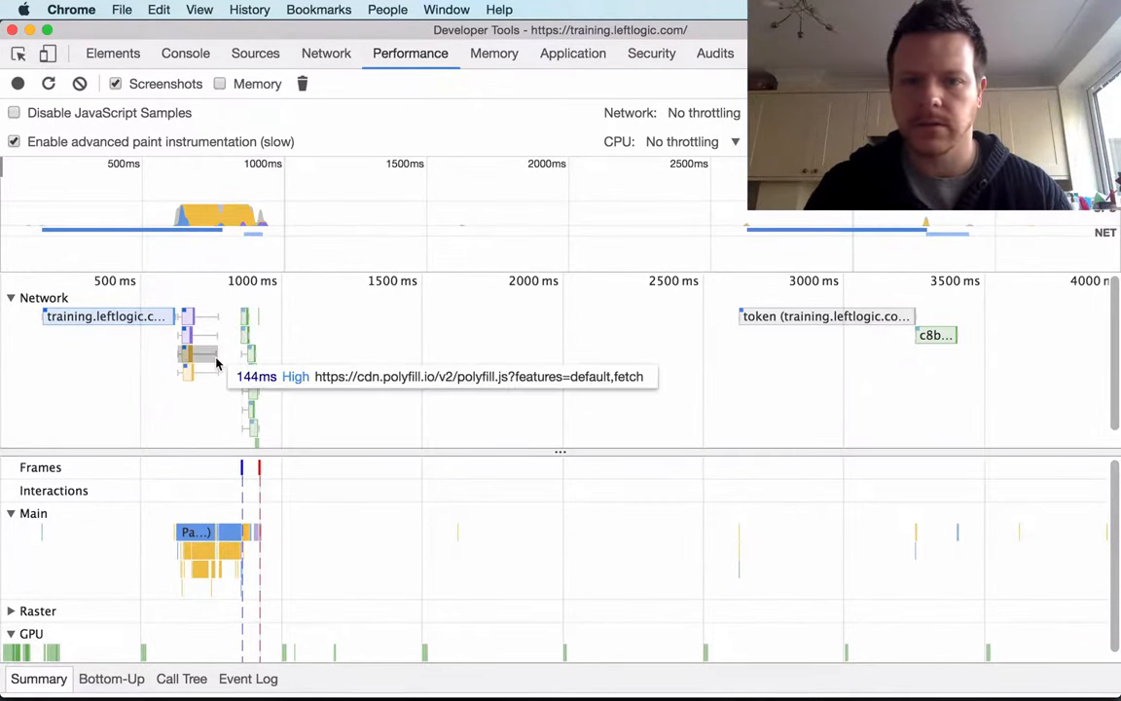
pyautogui.scroll(3, 346, 370)
pyautogui.scroll(5, 338, 370)
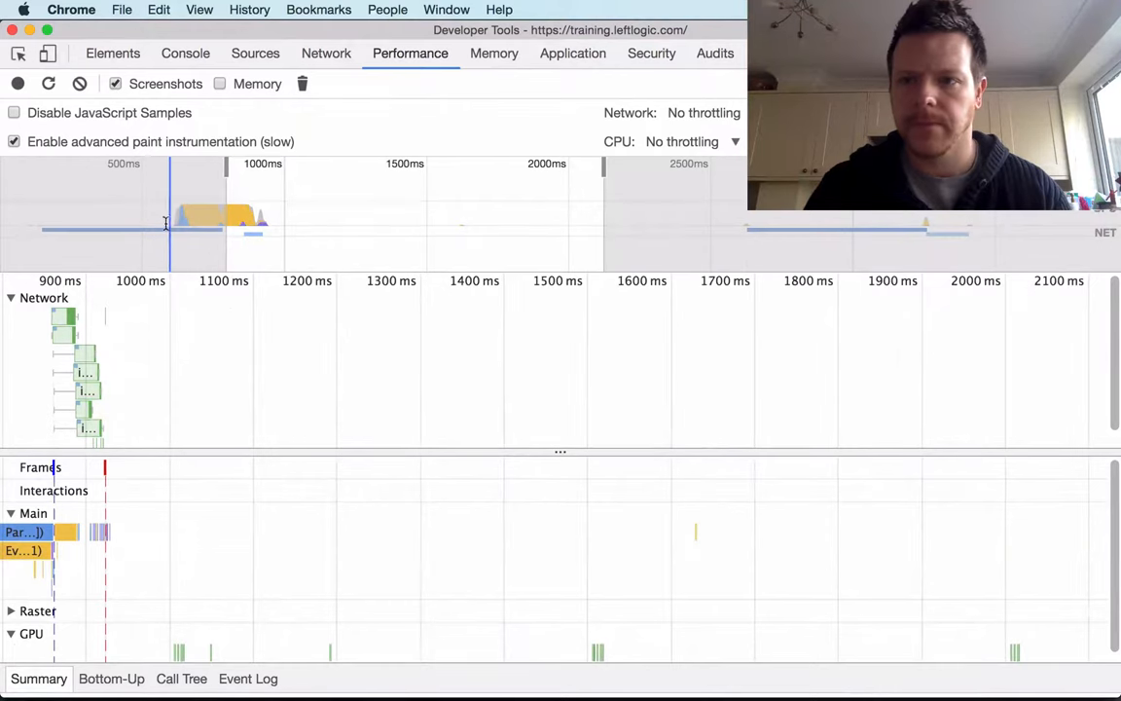
# Step: Select a narrow range in the overview, then zoom back out to the full recording
pyautogui.moveTo(162, 234); pyautogui.dragTo(261, 234)
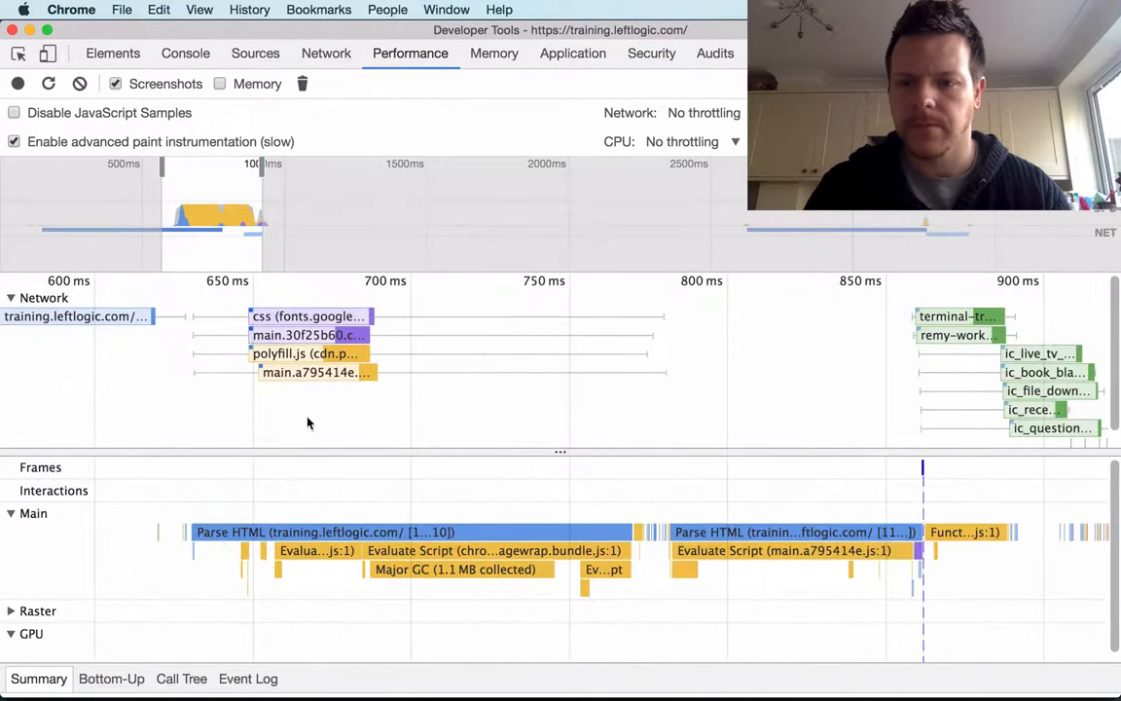
pyautogui.moveTo(319, 449); pyautogui.dragTo(320, 417)
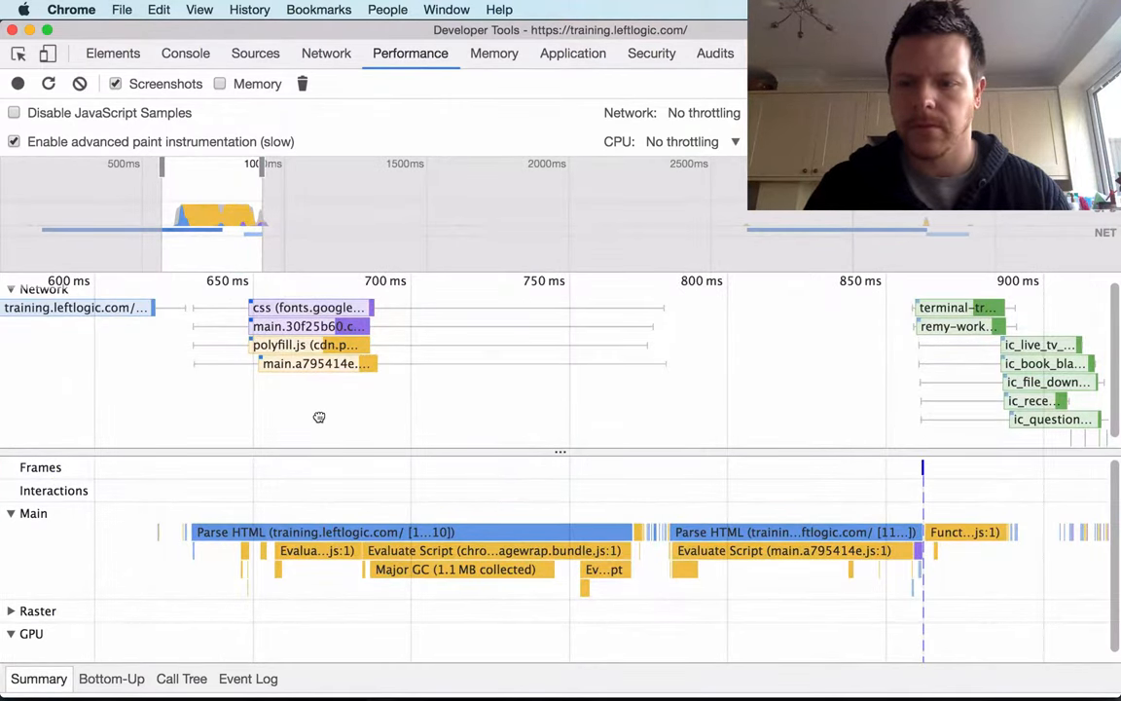
pyautogui.hscroll(-1, 331, 480)
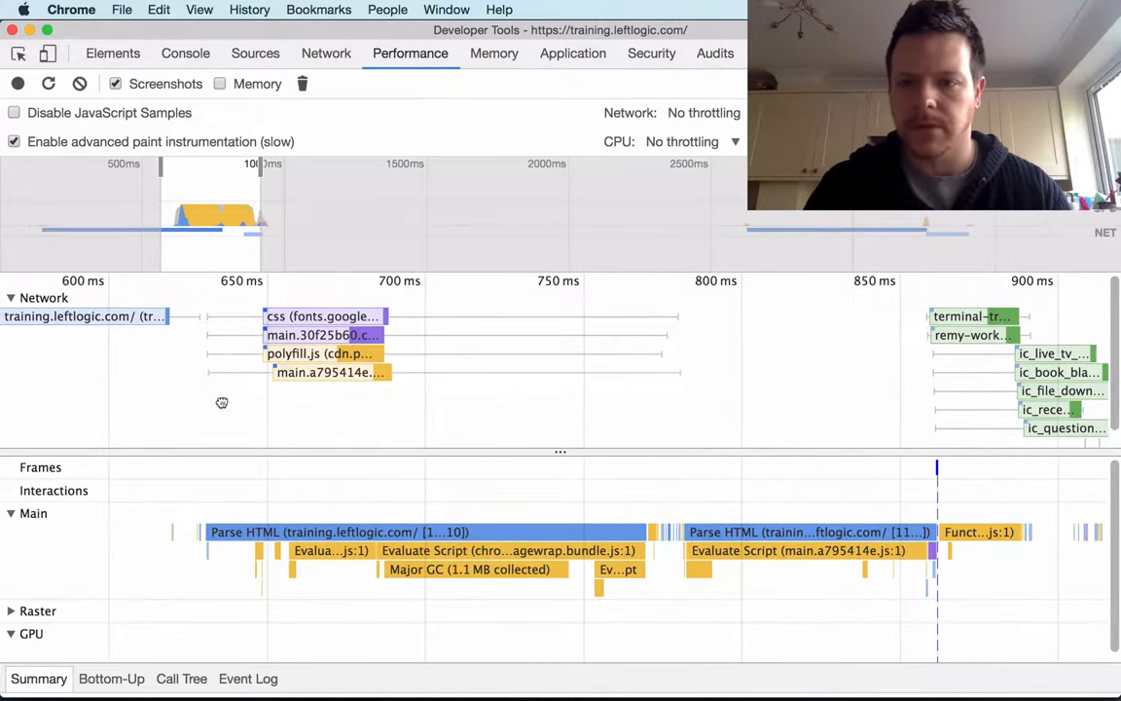
pyautogui.click(210, 253)
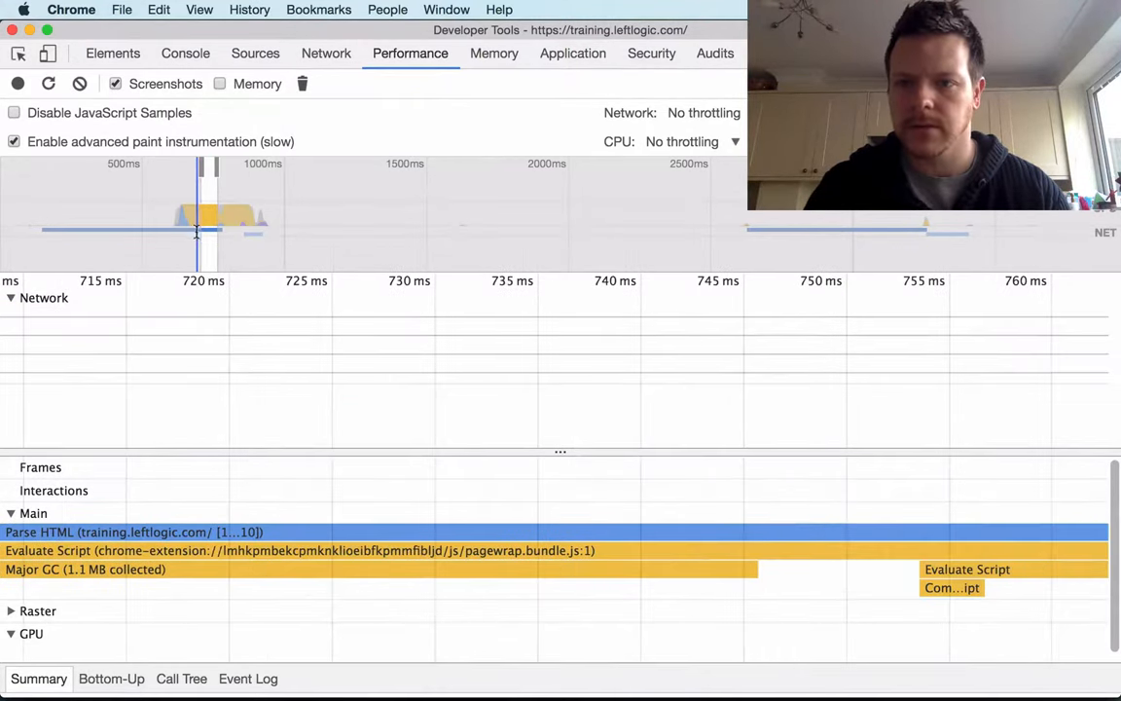
pyautogui.doubleClick(213, 233)
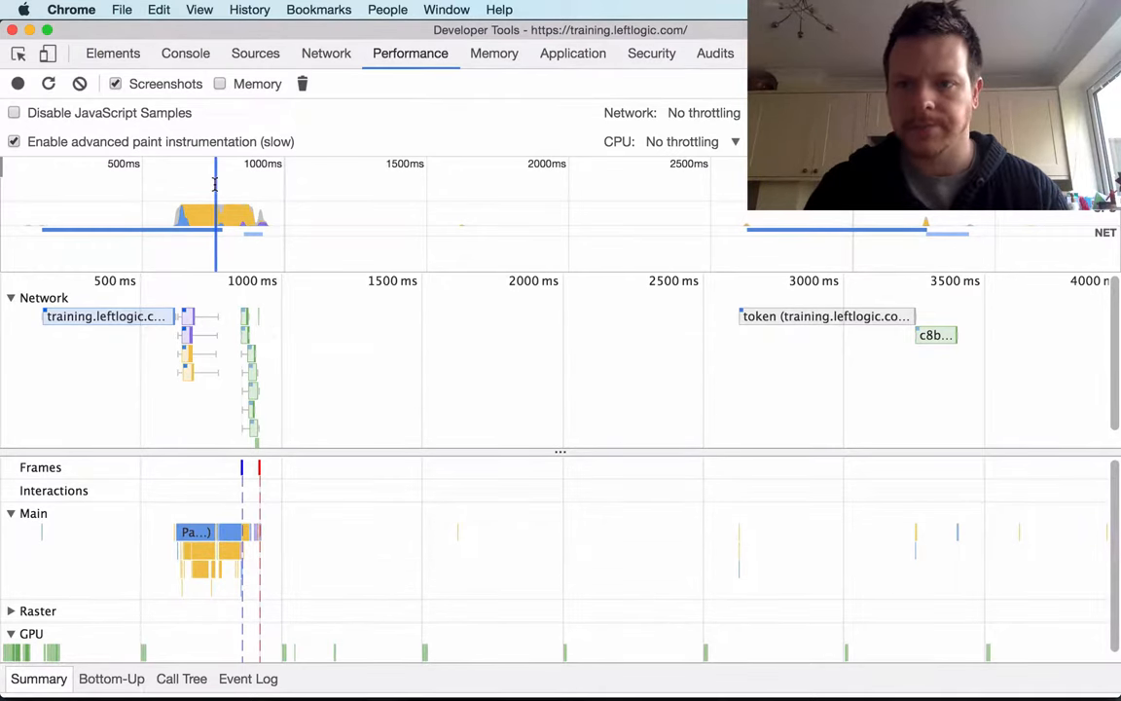
pyautogui.scroll(1, 215, 194)
pyautogui.scroll(5, 215, 194)
pyautogui.scroll(2, 215, 195)
pyautogui.scroll(2, 215, 194)
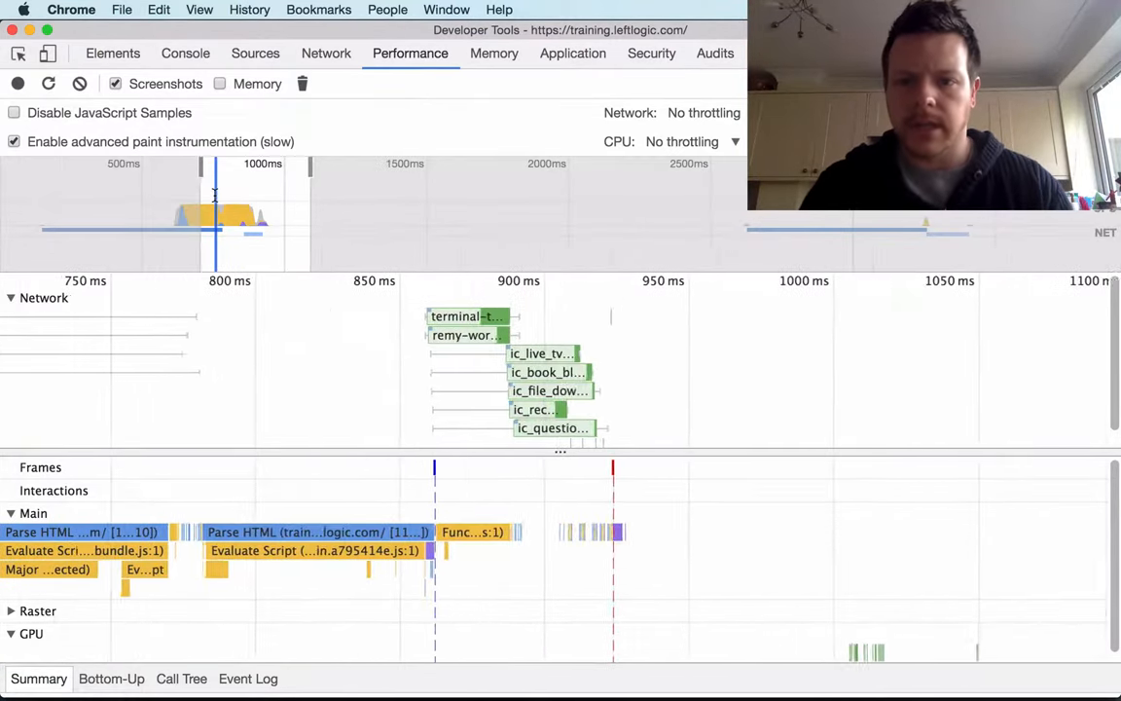
pyautogui.scroll(1, 210, 188)
# Step: Drag the selection handles to focus the profile on about 600–900 ms
pyautogui.moveTo(192, 167); pyautogui.dragTo(165, 168)
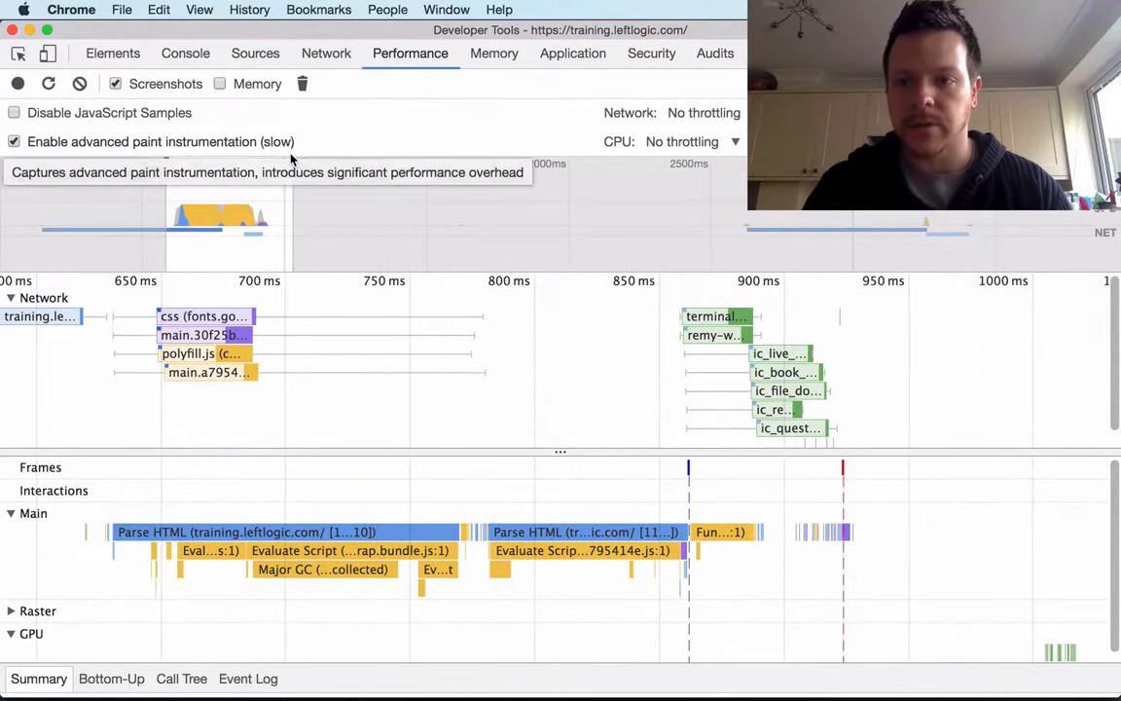
pyautogui.moveTo(292, 165); pyautogui.dragTo(259, 165)
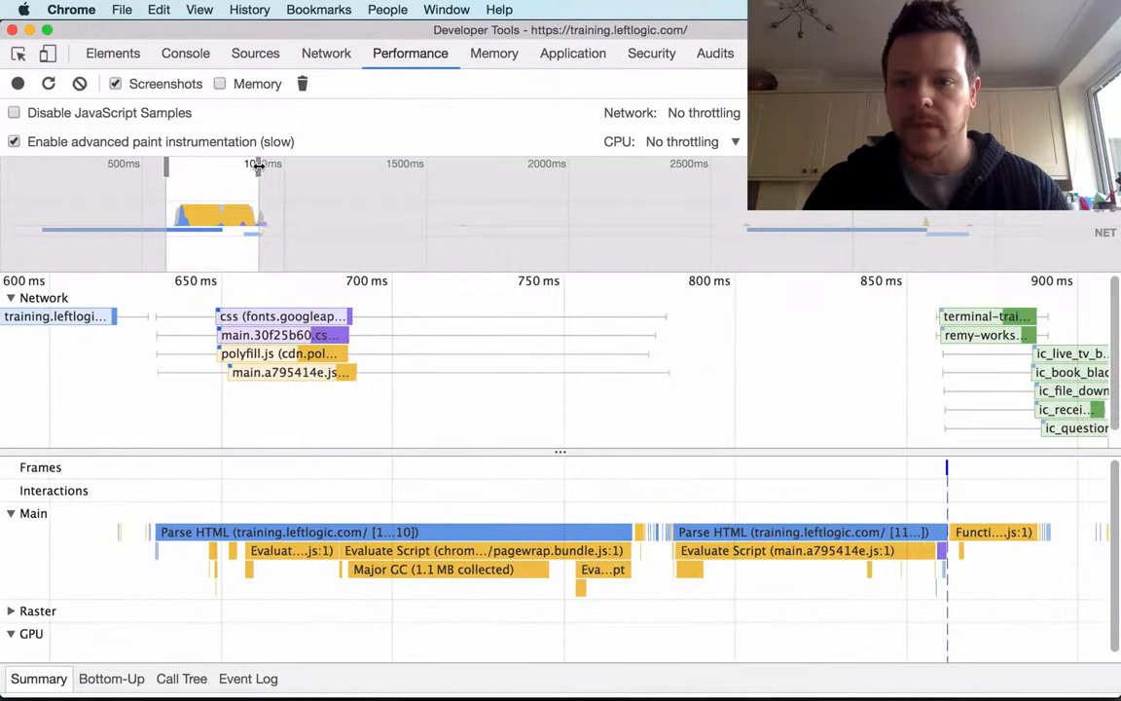